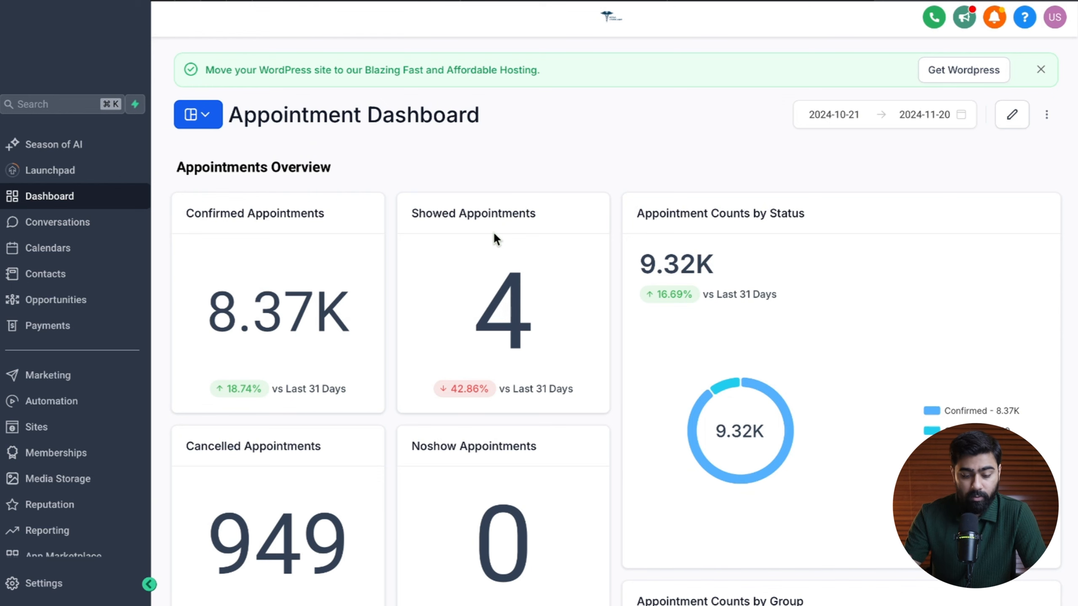
# - Open the custom reports section and start a new report
pyautogui.scroll(-1, 68, 374)
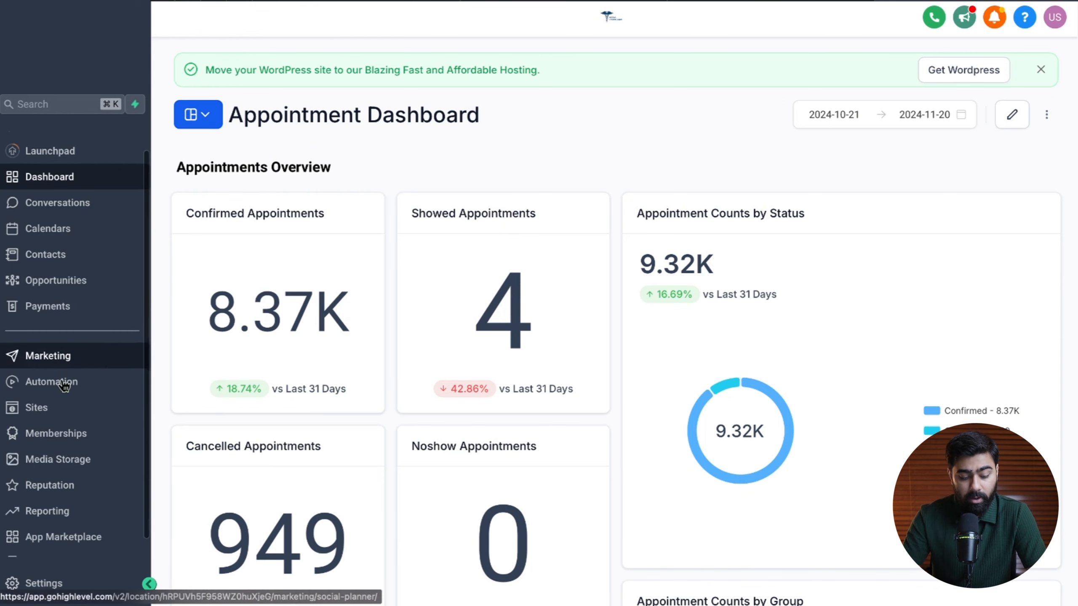
pyautogui.click(51, 512)
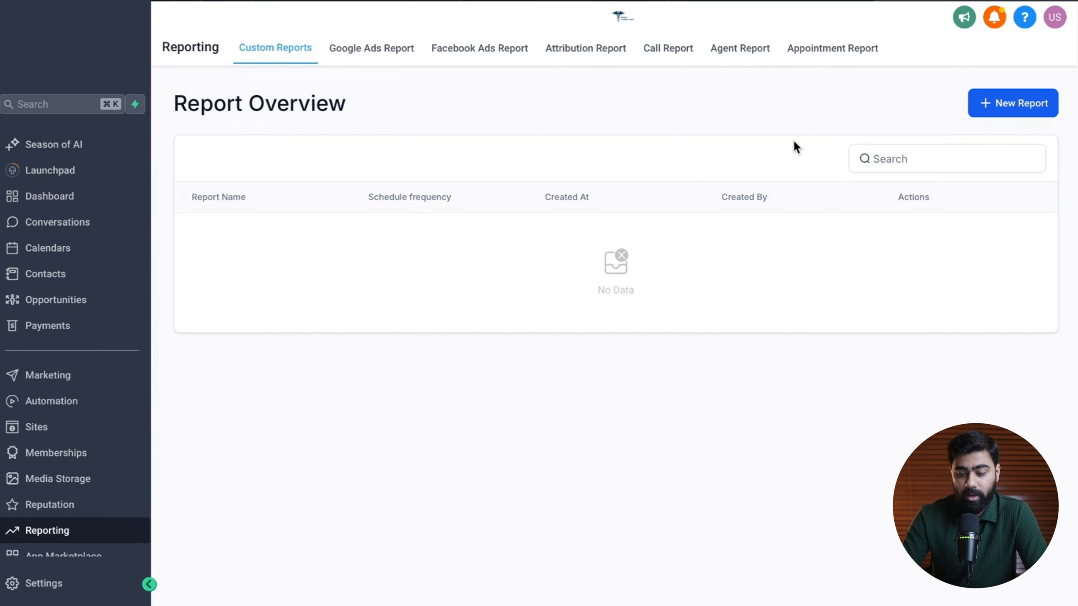
pyautogui.click(1014, 109)
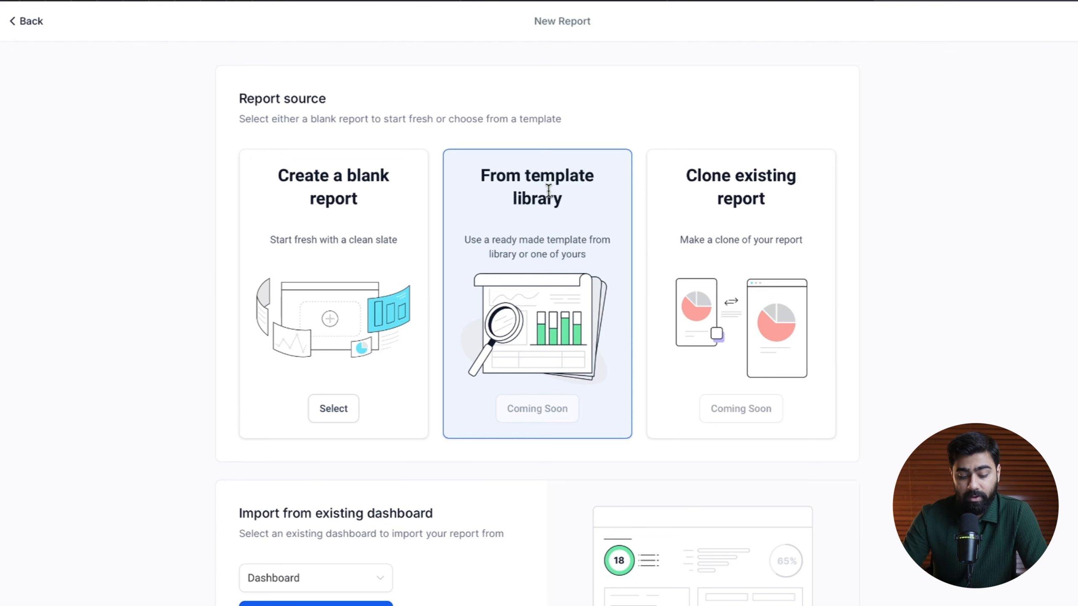
# - Import the new report from the existing Appointment Dashboard
pyautogui.scroll(-2, 514, 269)
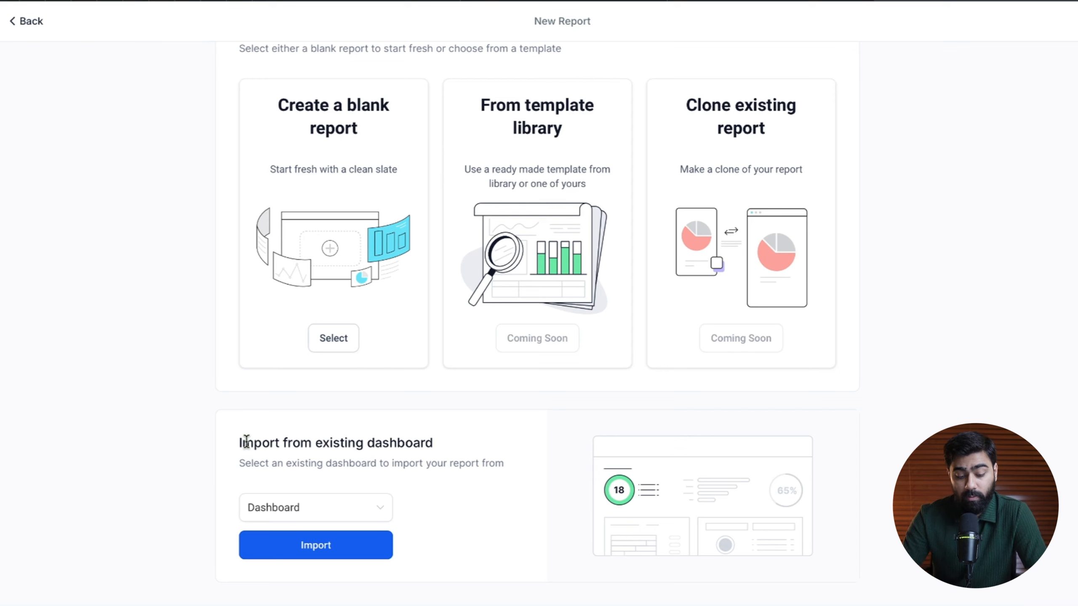
pyautogui.click(265, 507)
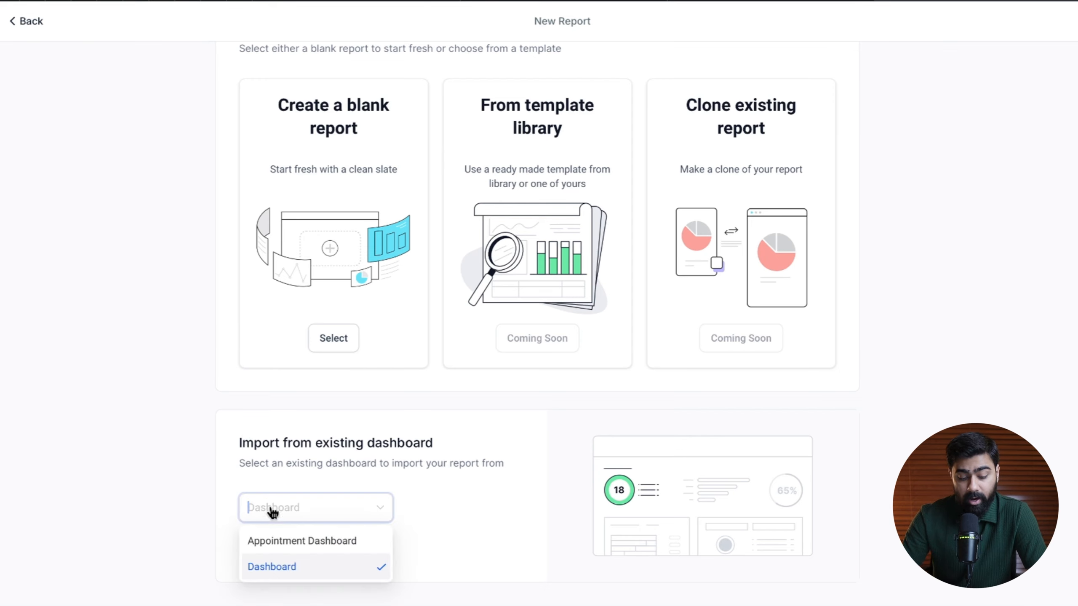
pyautogui.click(284, 547)
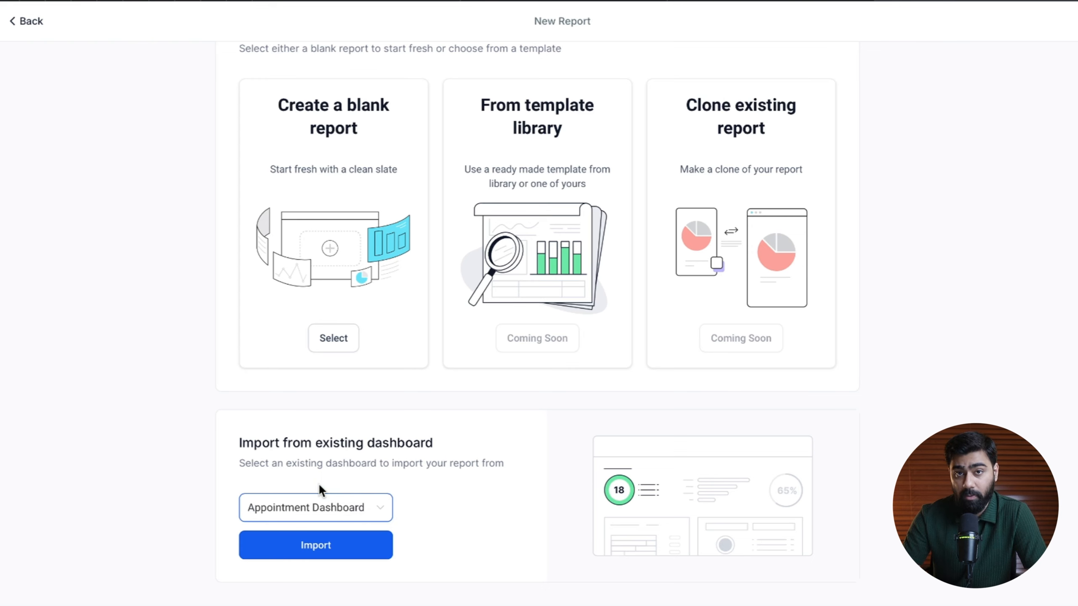
pyautogui.click(307, 552)
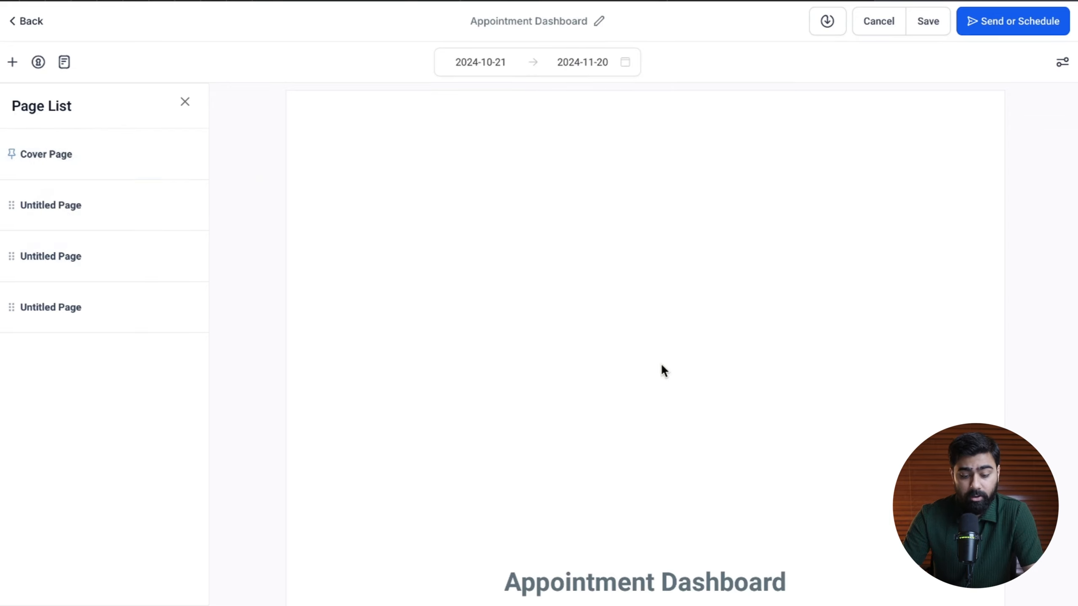
# - Set the report's logo image in the page properties by pasting the URL of the Mavix Digital logo
pyautogui.scroll(-4, 662, 366)
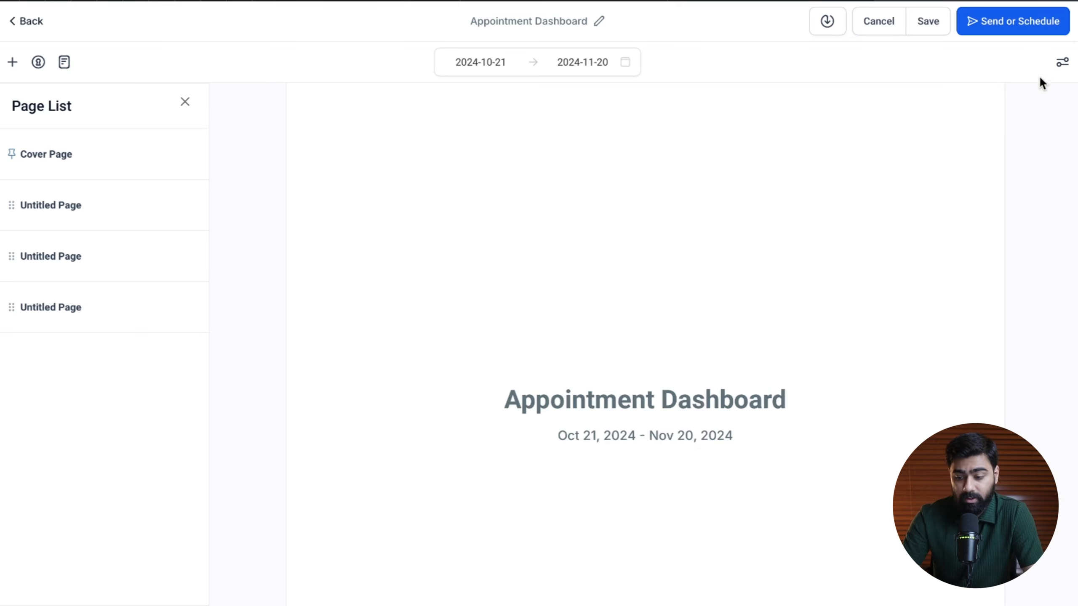
pyautogui.click(1063, 64)
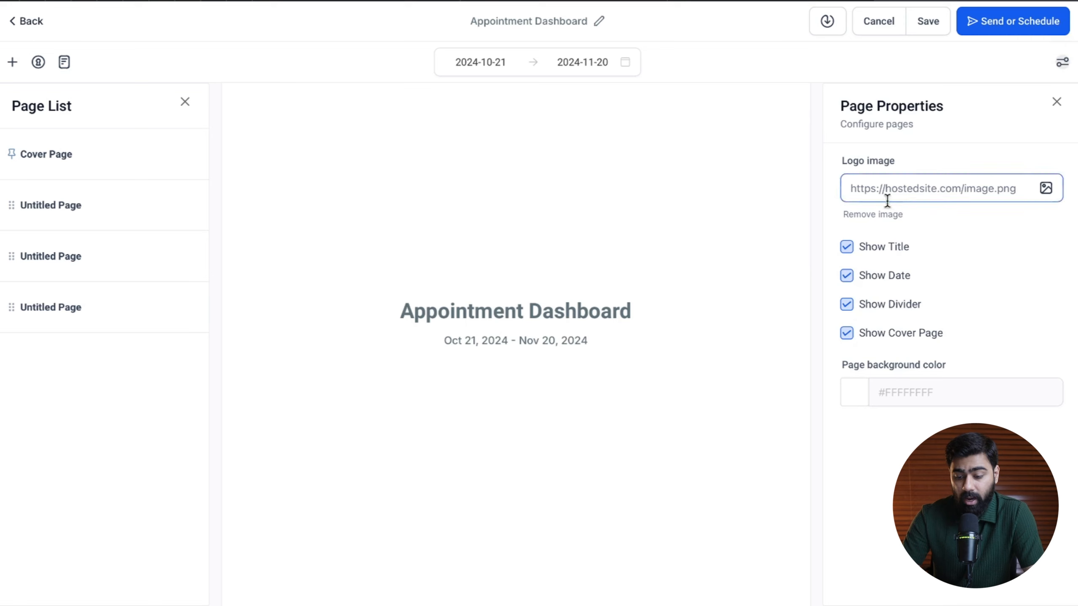
pyautogui.click(960, 186)
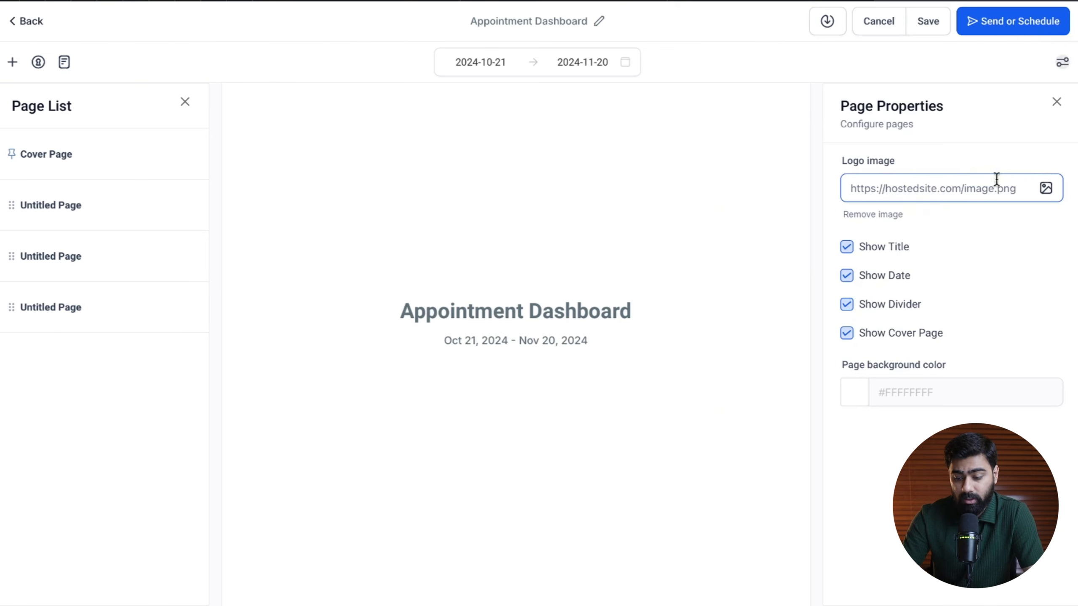
pyautogui.click(871, 193)
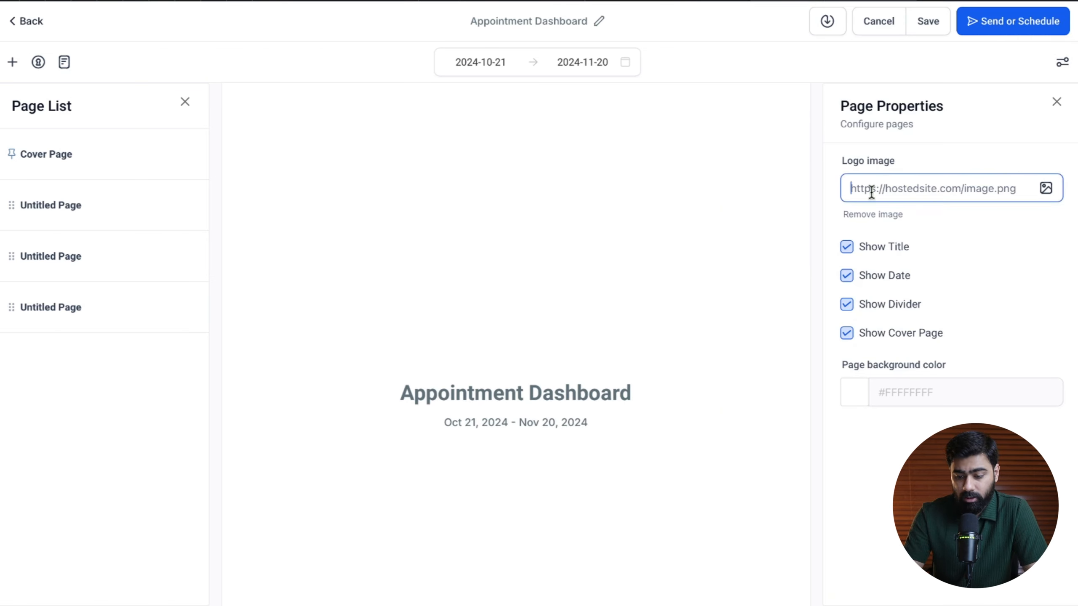
pyautogui.hotkey('ctrl', 'v')
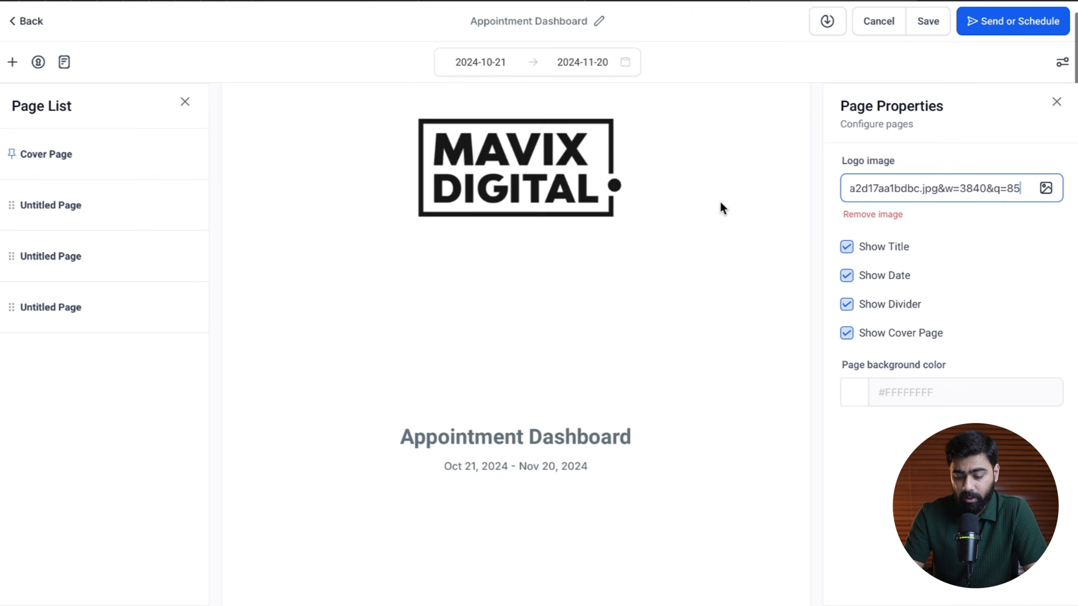
pyautogui.scroll(-2, 719, 201)
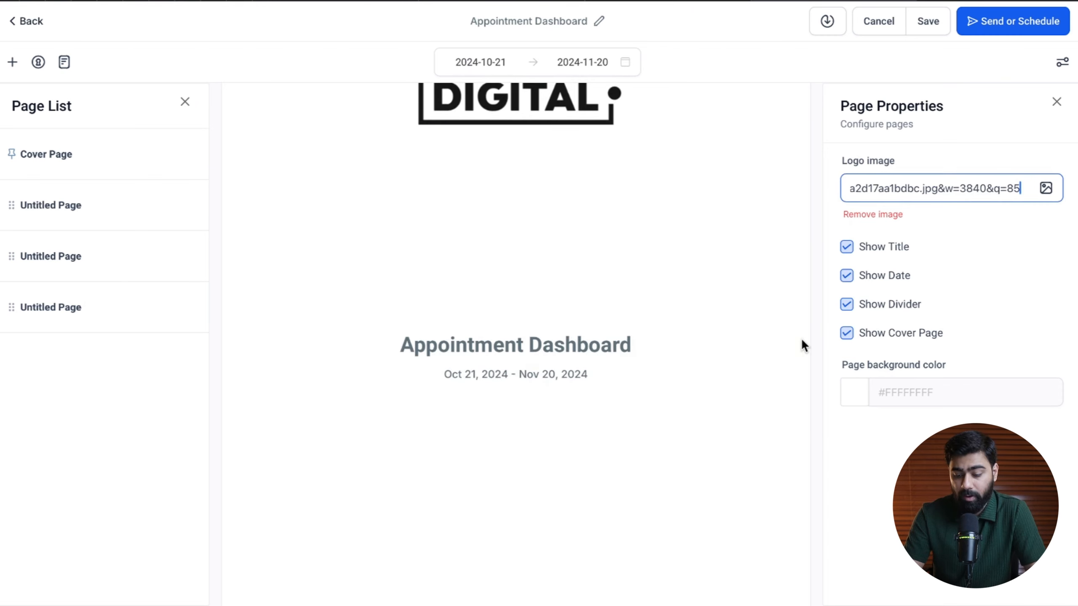
# - Turn off the report's cover page and close the page properties
pyautogui.click(847, 340)
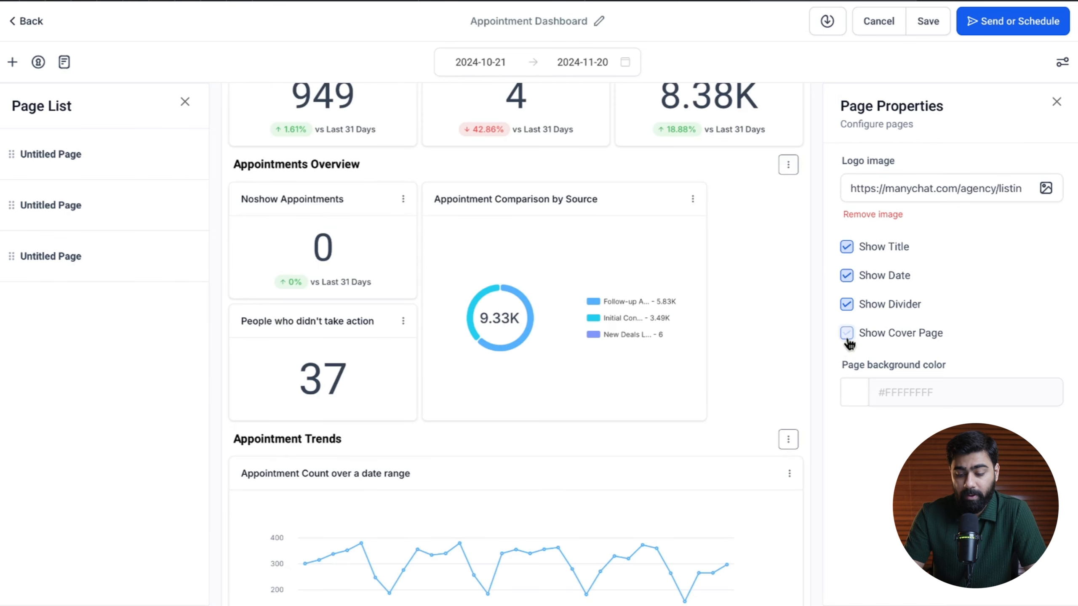
pyautogui.scroll(4, 794, 315)
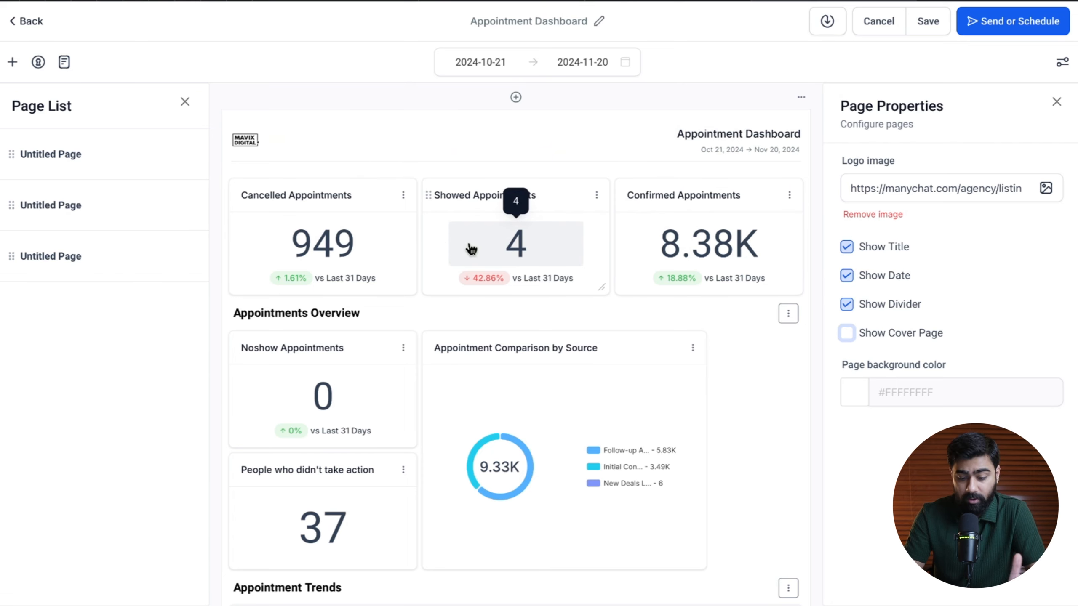
pyautogui.click(1057, 101)
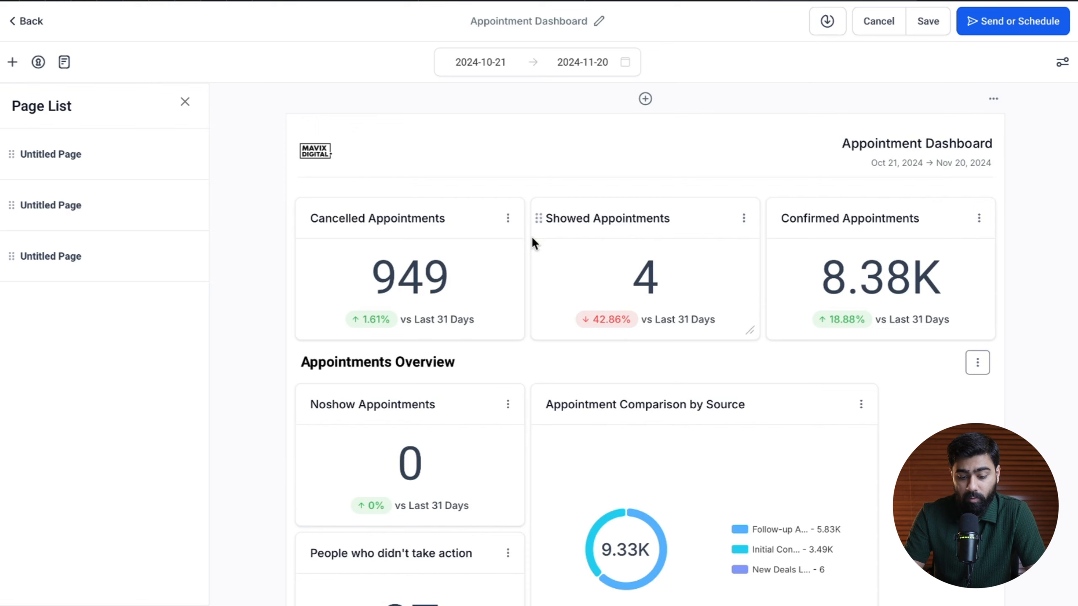
pyautogui.scroll(-1, 480, 253)
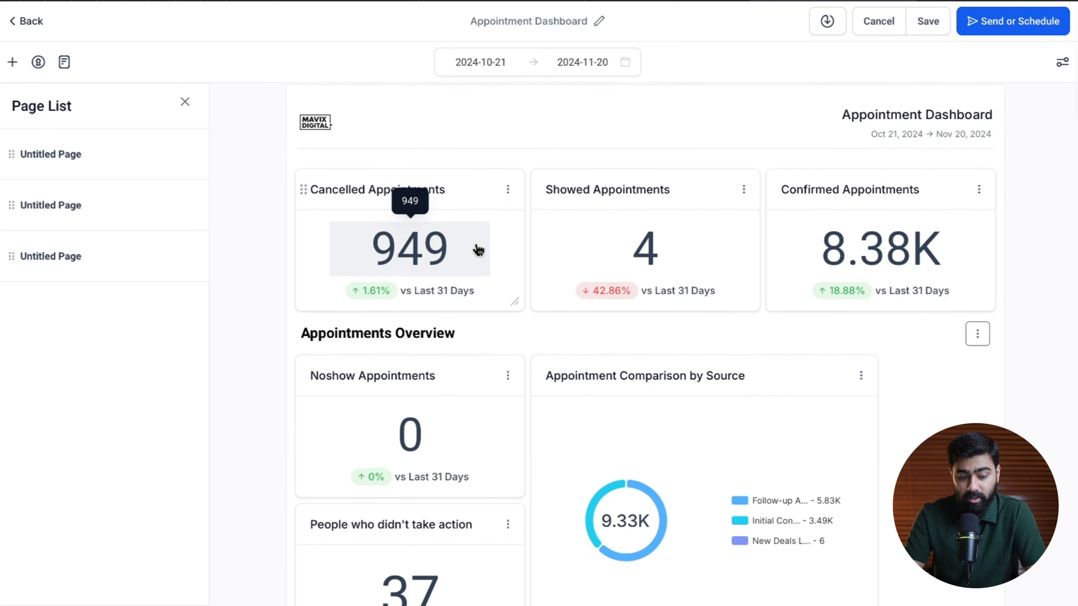
# - Examine the available widget categories and the configuration options of the Total Funnel Views widget, comparing them with the report's pages
pyautogui.click(13, 63)
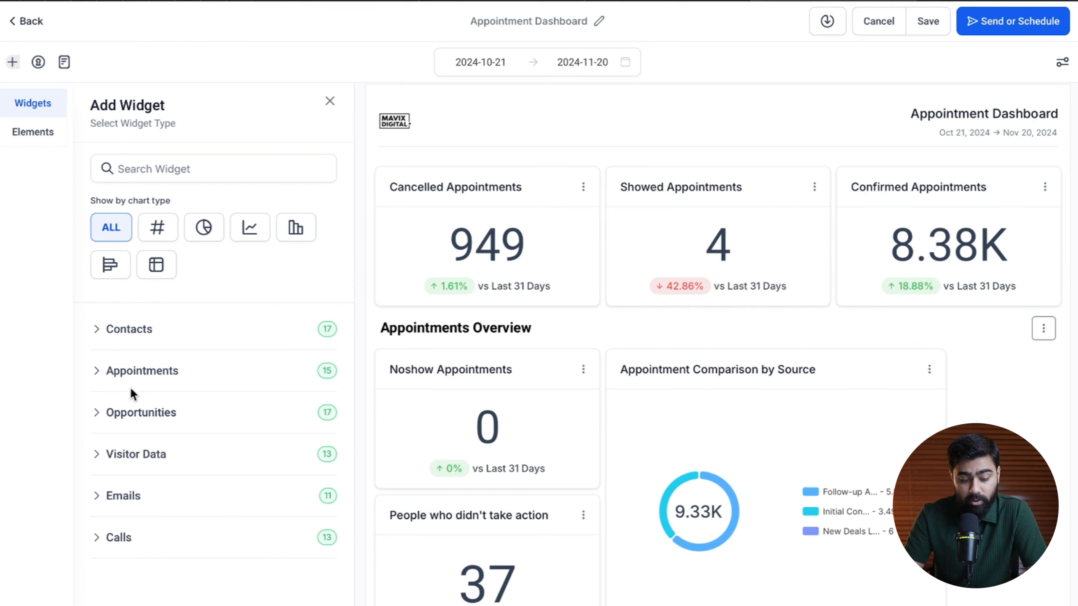
pyautogui.scroll(-2, 147, 405)
pyautogui.click(148, 410)
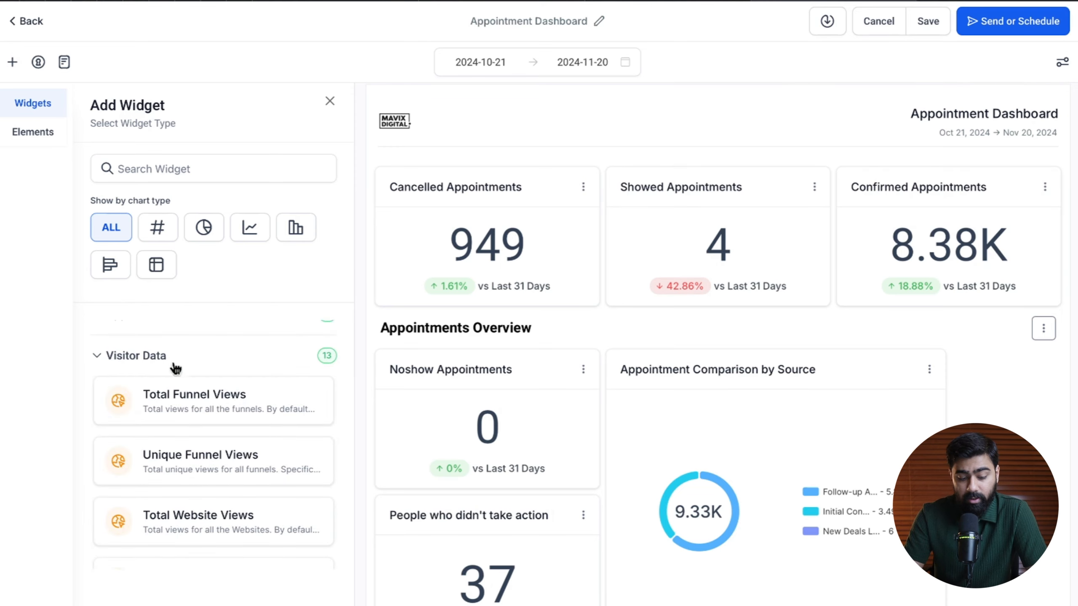
pyautogui.click(193, 411)
pyautogui.scroll(-10, 554, 375)
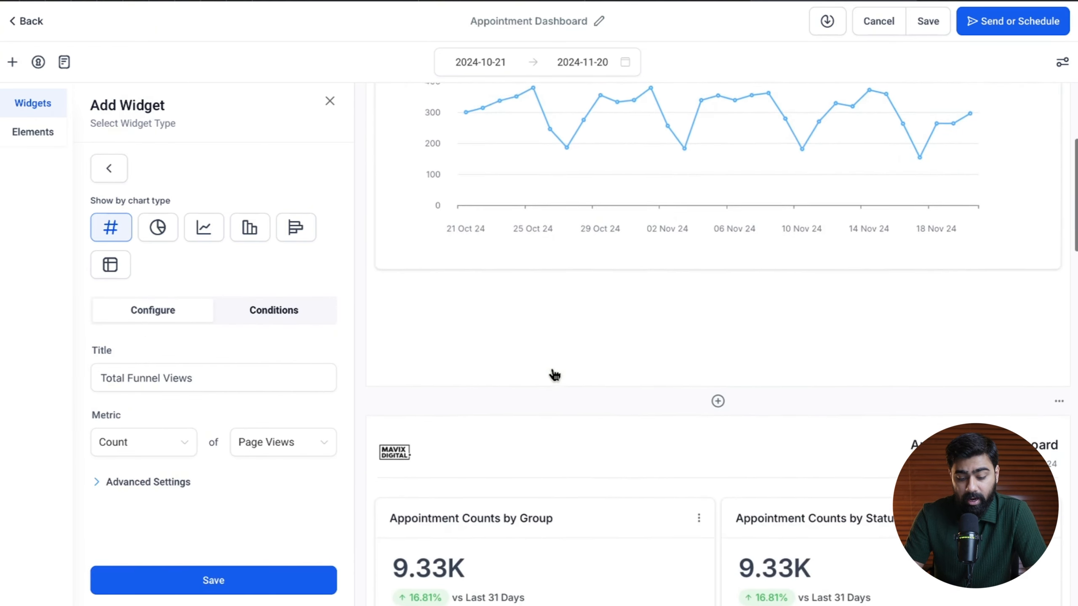
pyautogui.scroll(-8, 515, 388)
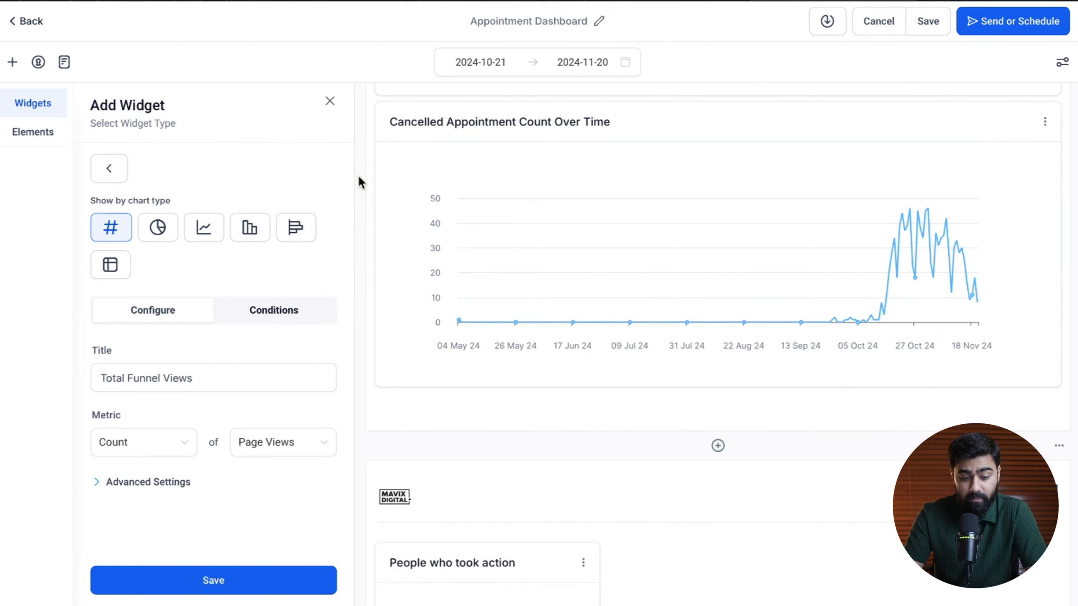
pyautogui.click(329, 101)
pyautogui.scroll(-2, 173, 393)
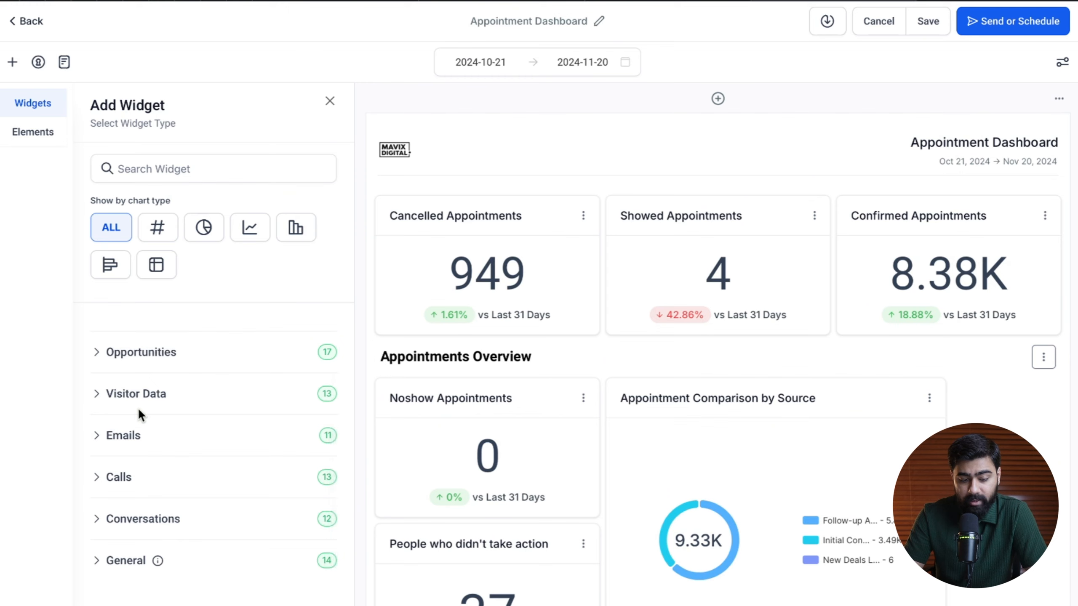
pyautogui.scroll(2, 91, 212)
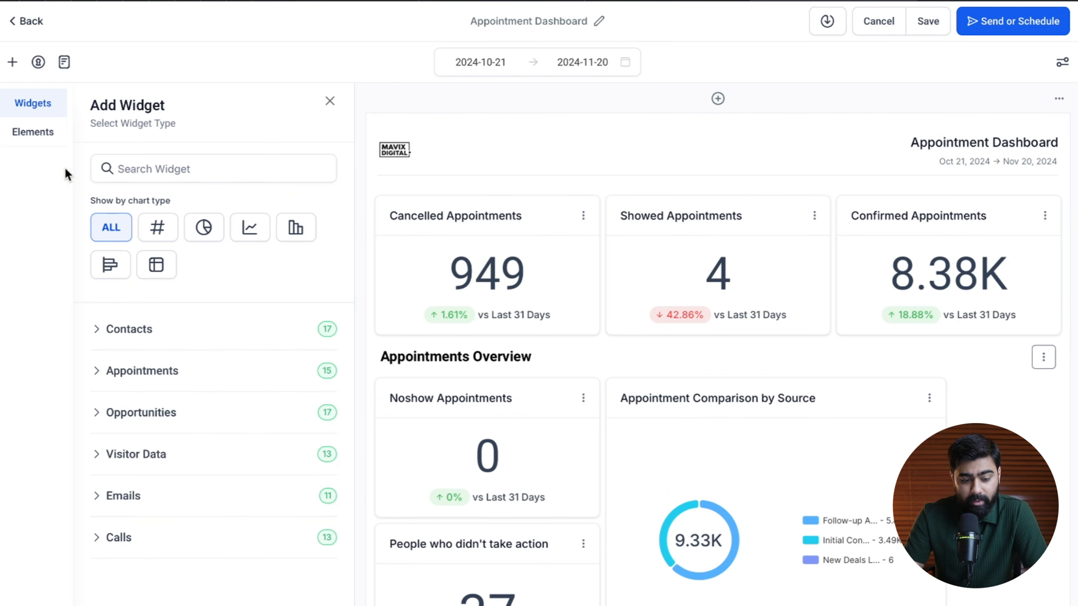
# - Start adding a Title element to the report with Custom Text as its title type
pyautogui.click(33, 135)
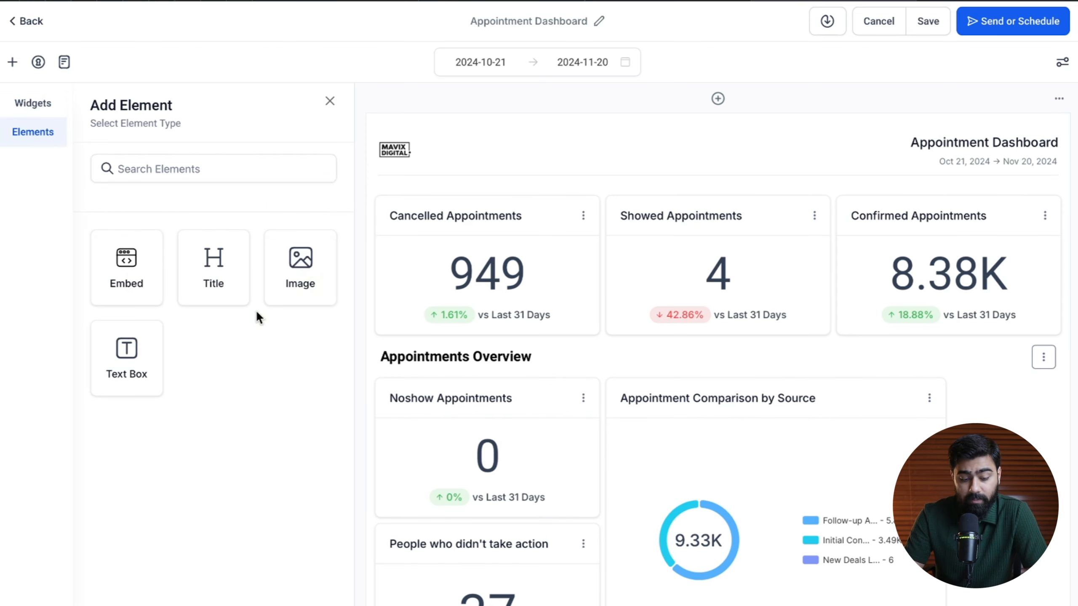
pyautogui.click(219, 275)
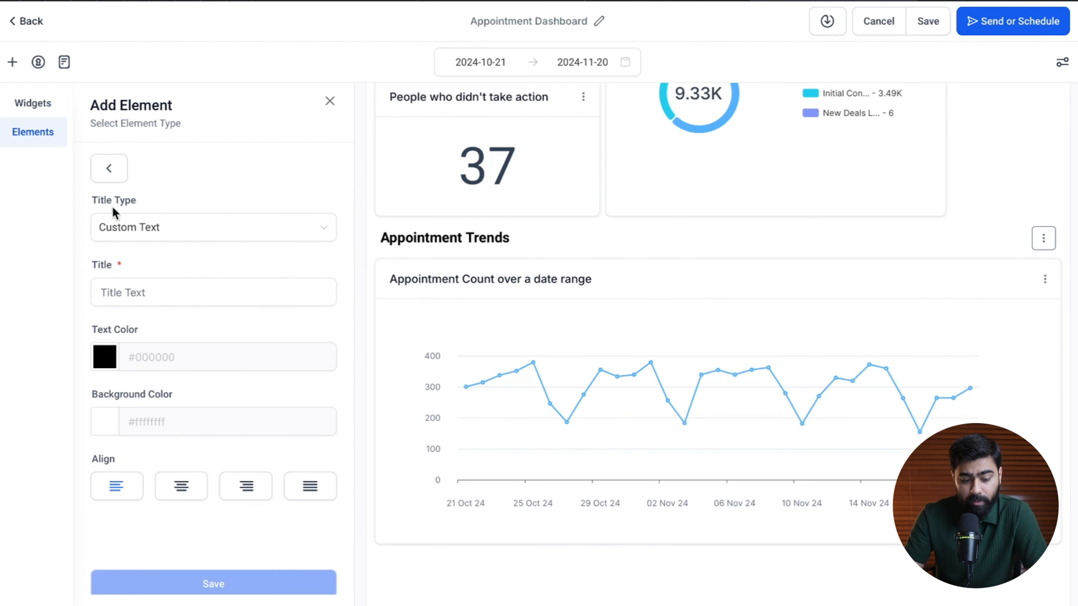
pyautogui.click(120, 226)
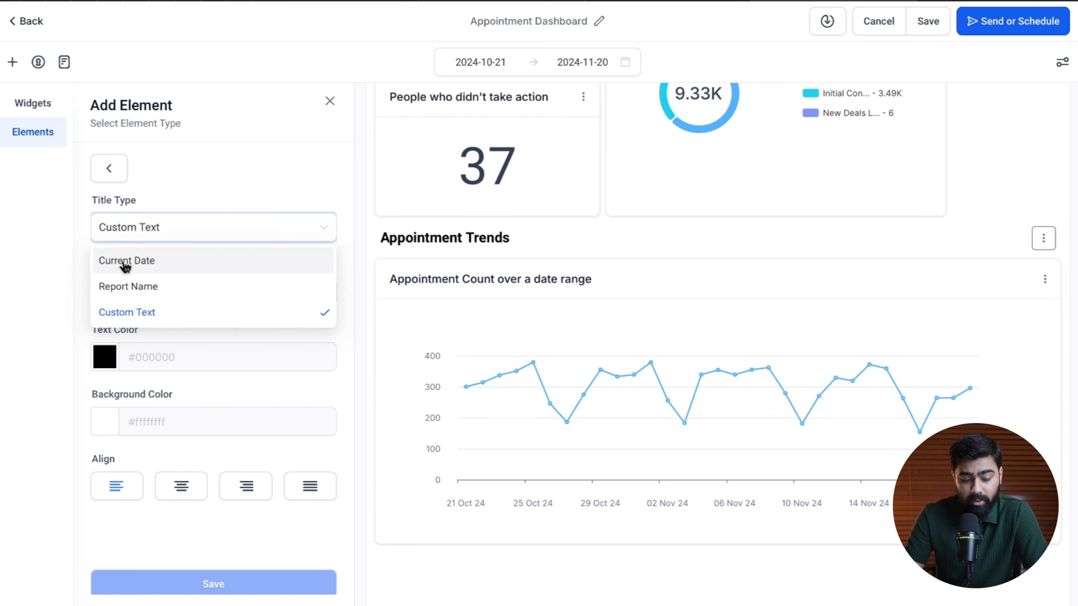
pyautogui.click(137, 313)
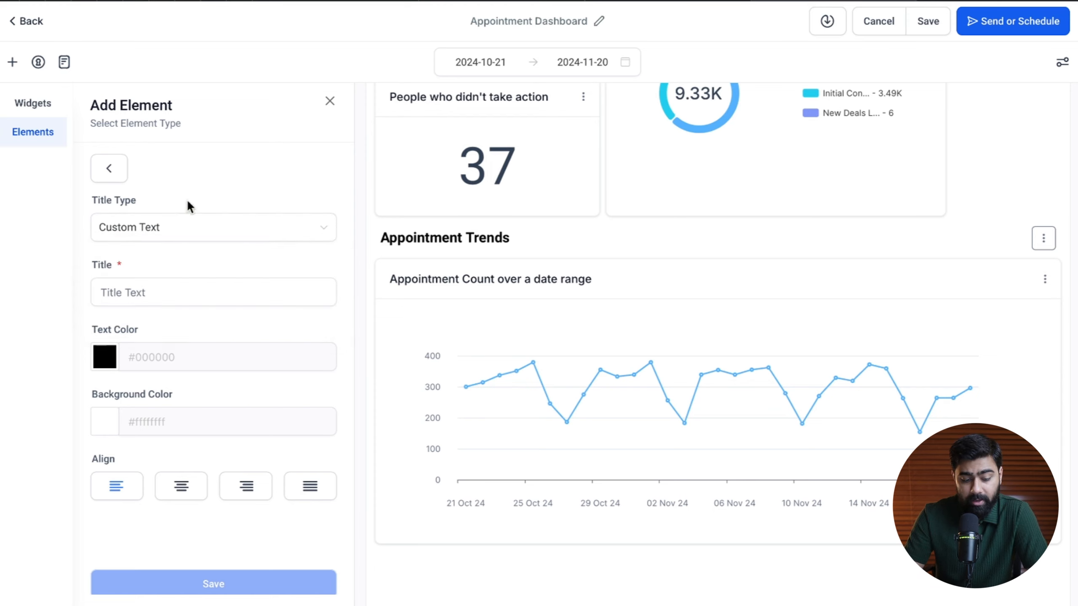
pyautogui.scroll(9, 490, 261)
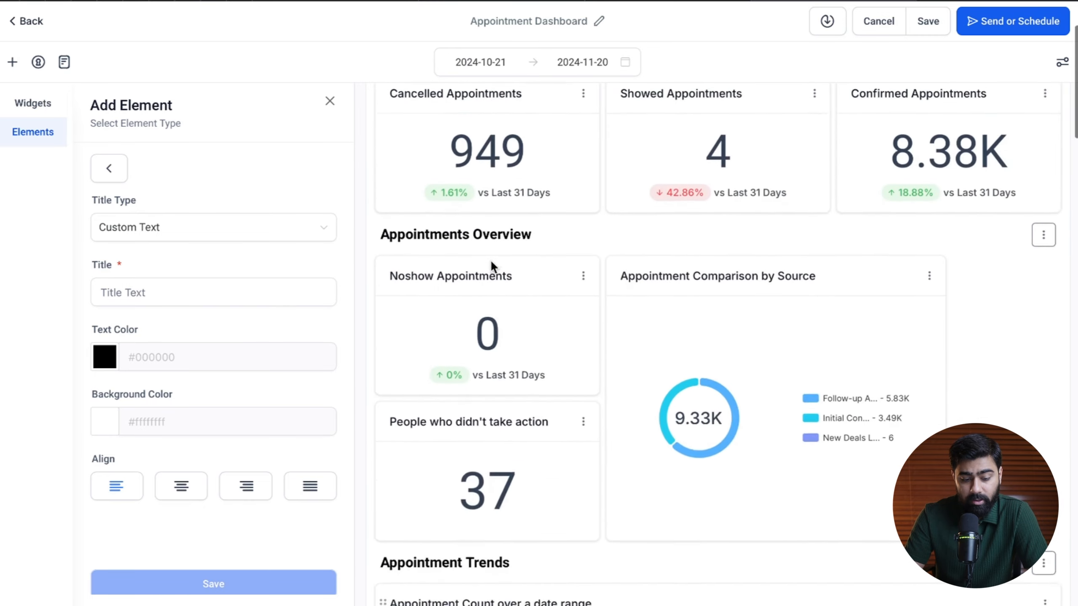
# - Give the title element the text "Performance Metrics by XYZ Company", align it to the center, save it and locate it on the page
pyautogui.click(164, 289)
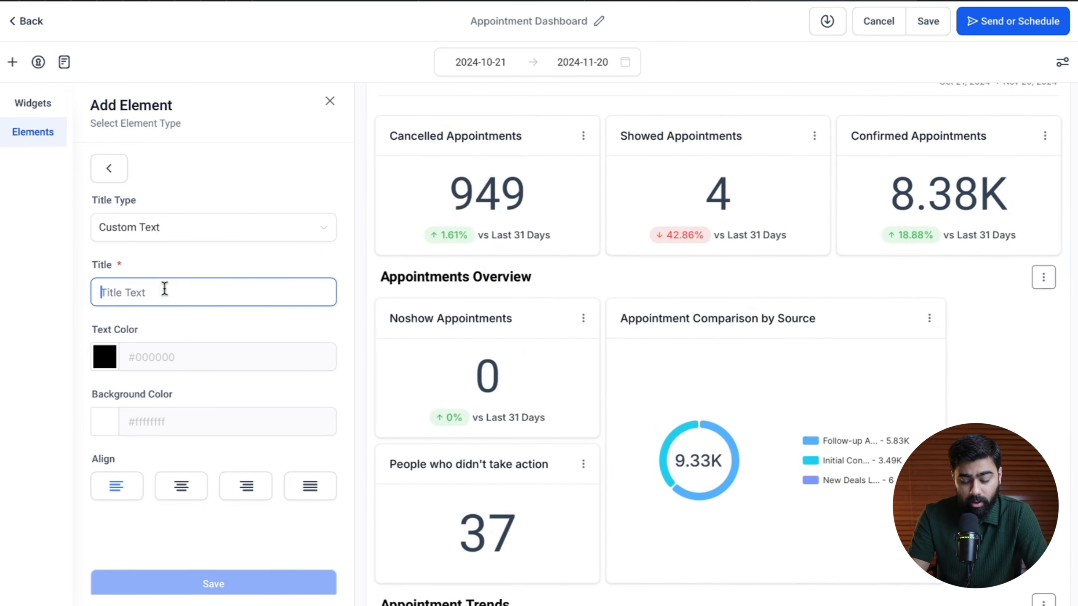
pyautogui.write('Perfor')
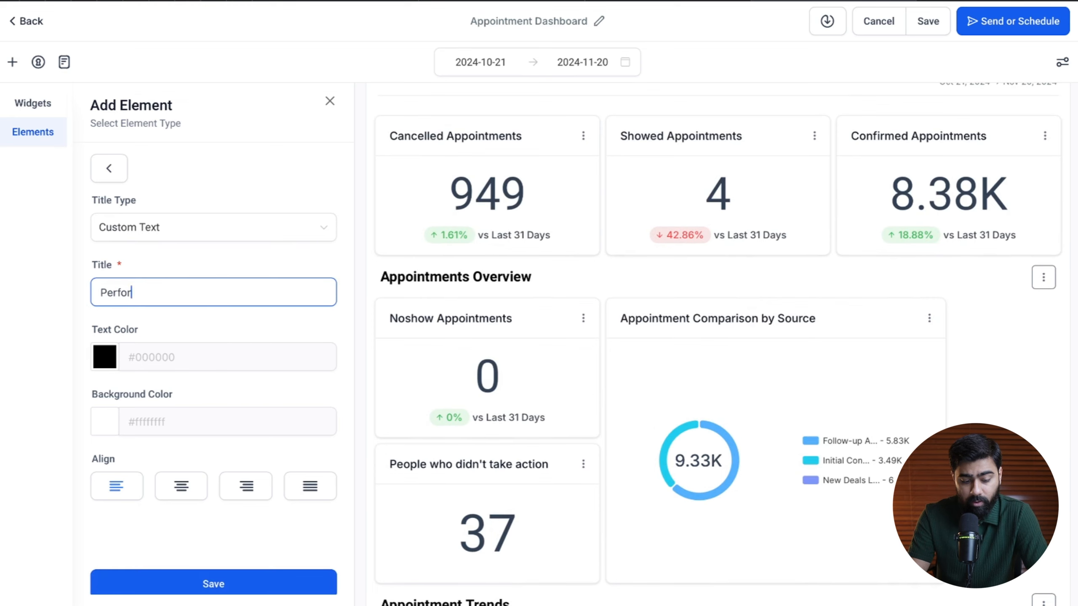
pyautogui.write('mance Metrics by')
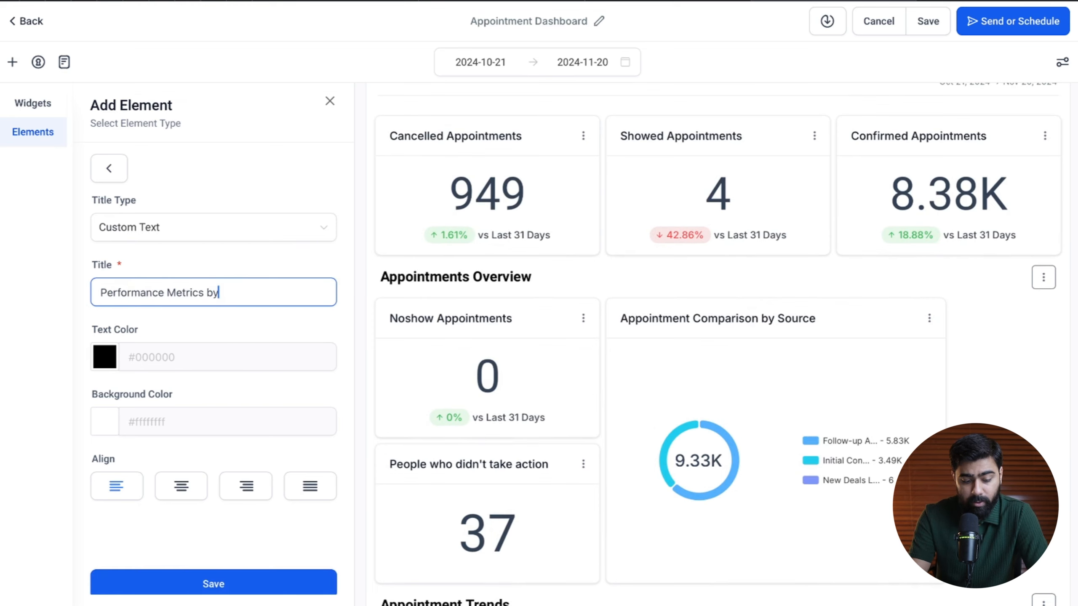
pyautogui.write(' XYZ Company')
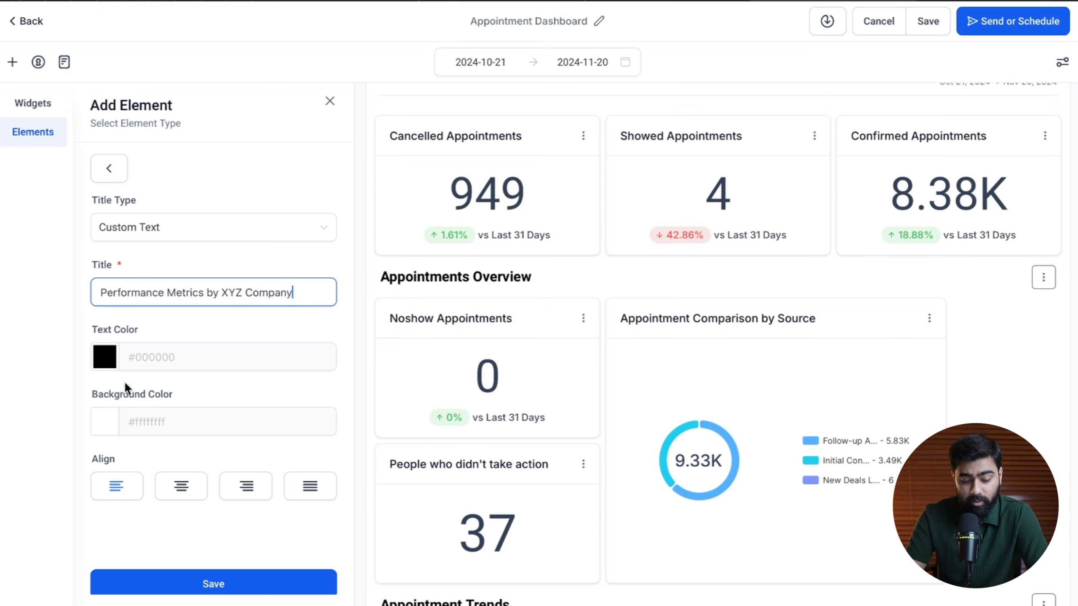
pyautogui.click(181, 494)
pyautogui.click(190, 487)
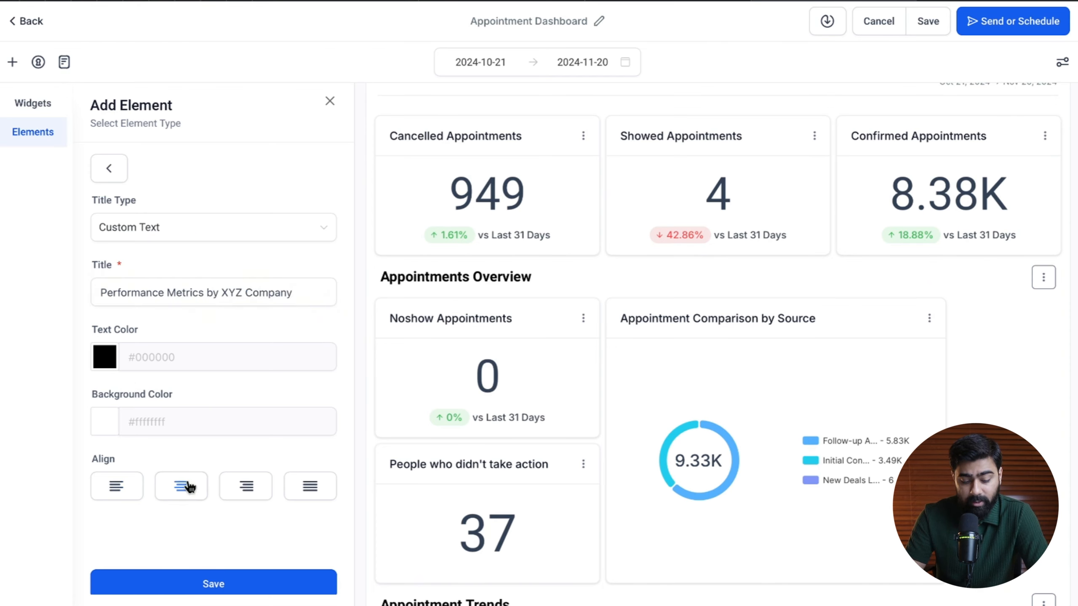
pyautogui.click(246, 585)
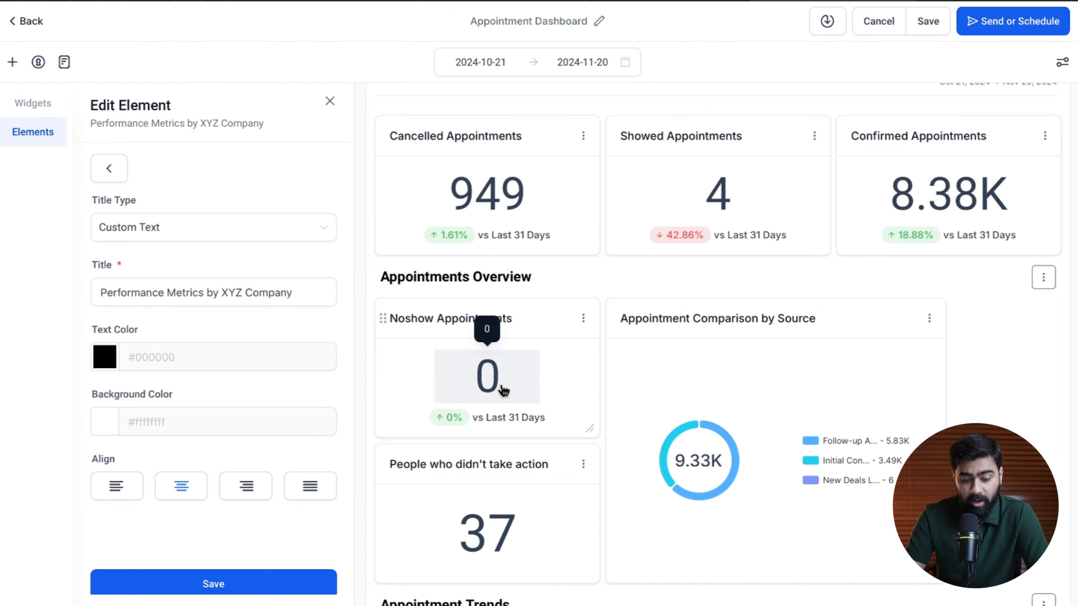
pyautogui.scroll(-5, 582, 382)
pyautogui.scroll(-3, 543, 440)
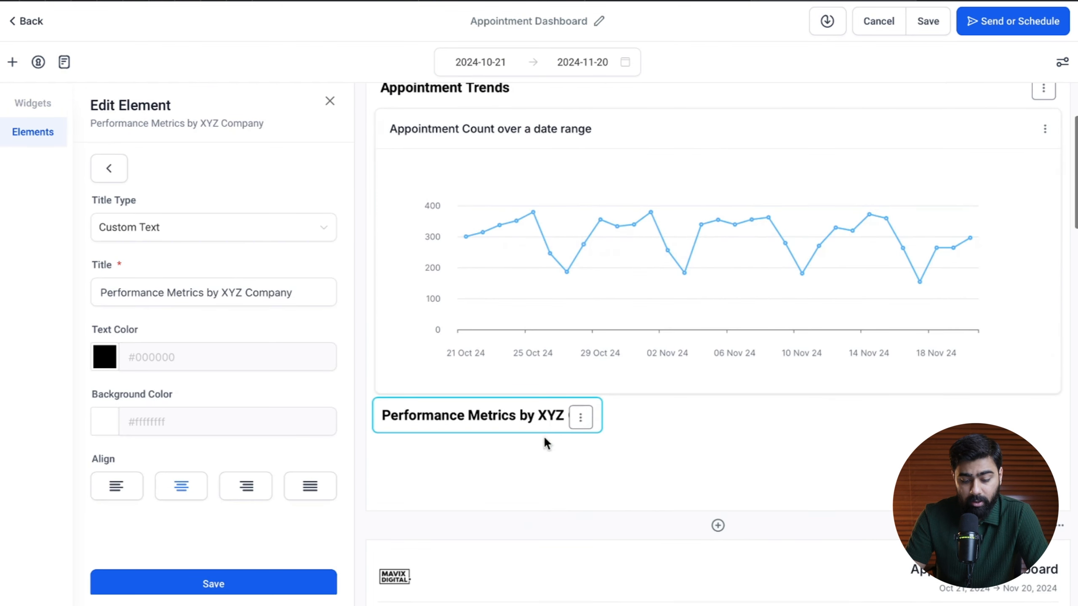
# - Move the custom title element to the top of the first page, centered above the appointment cards, and close the element editor
pyautogui.scroll(1, 565, 421)
pyautogui.moveTo(534, 455); pyautogui.dragTo(630, 117)
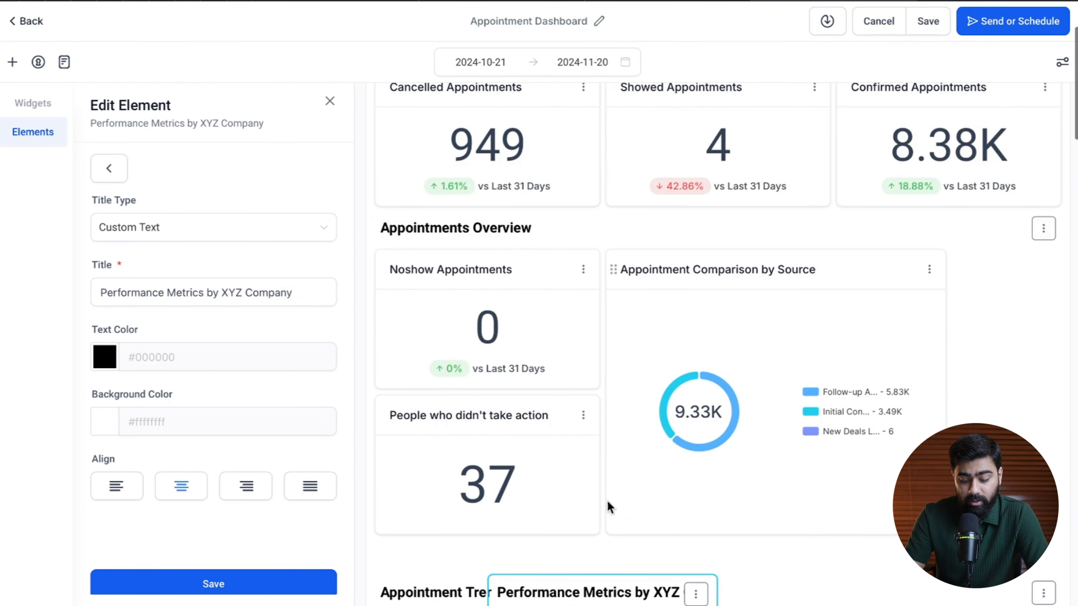
pyautogui.moveTo(598, 583); pyautogui.dragTo(625, 117)
pyautogui.scroll(3, 623, 229)
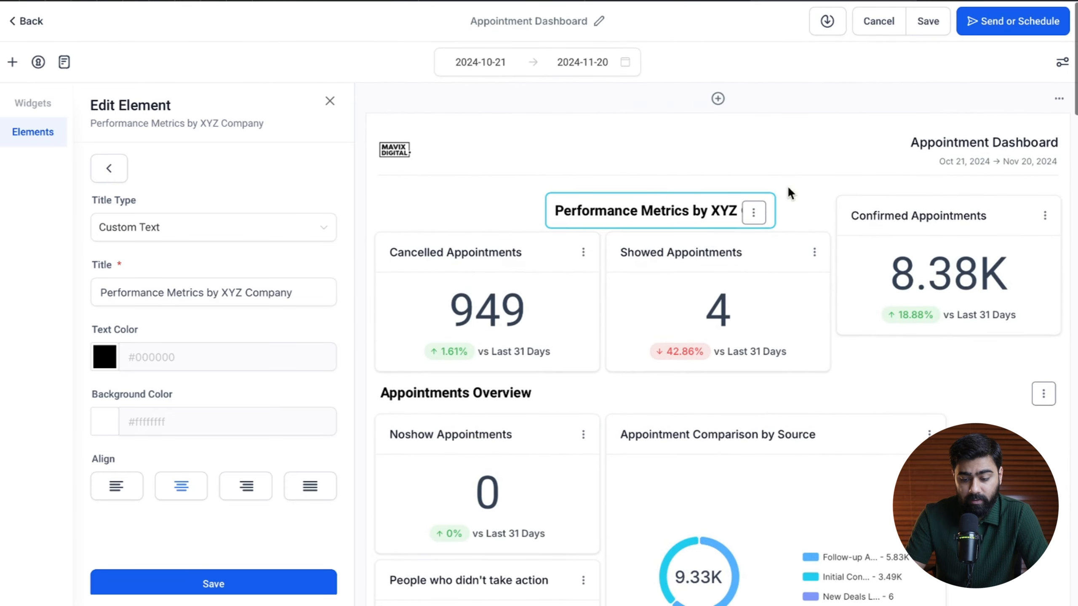
pyautogui.moveTo(639, 211); pyautogui.dragTo(705, 207)
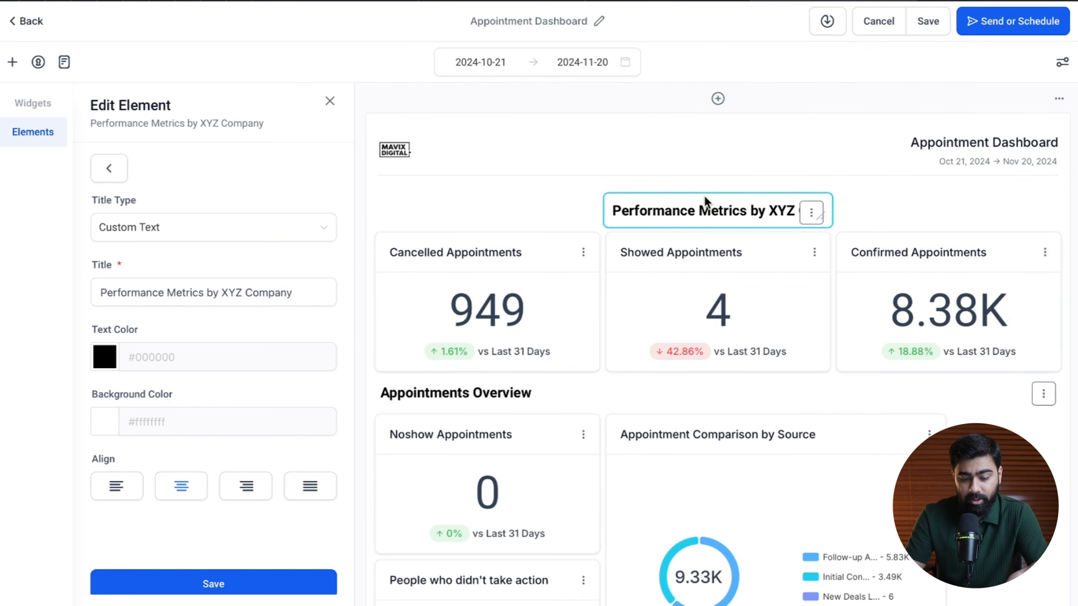
pyautogui.click(330, 102)
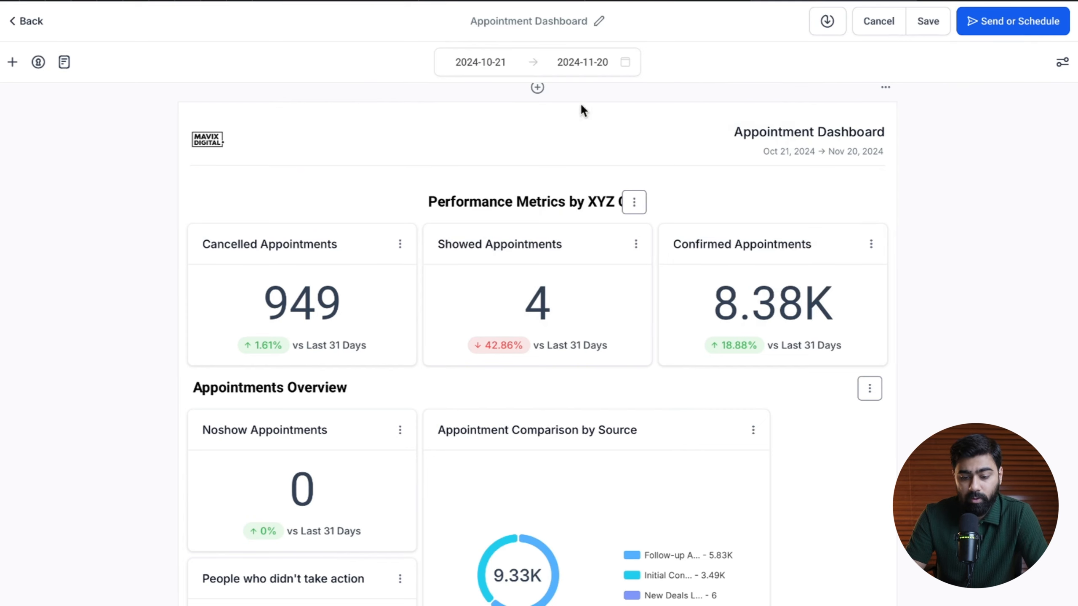
# - Set the report's date range to Last 7 Days and save the report under the name "Appointment Report>Last 7 days"
pyautogui.click(480, 63)
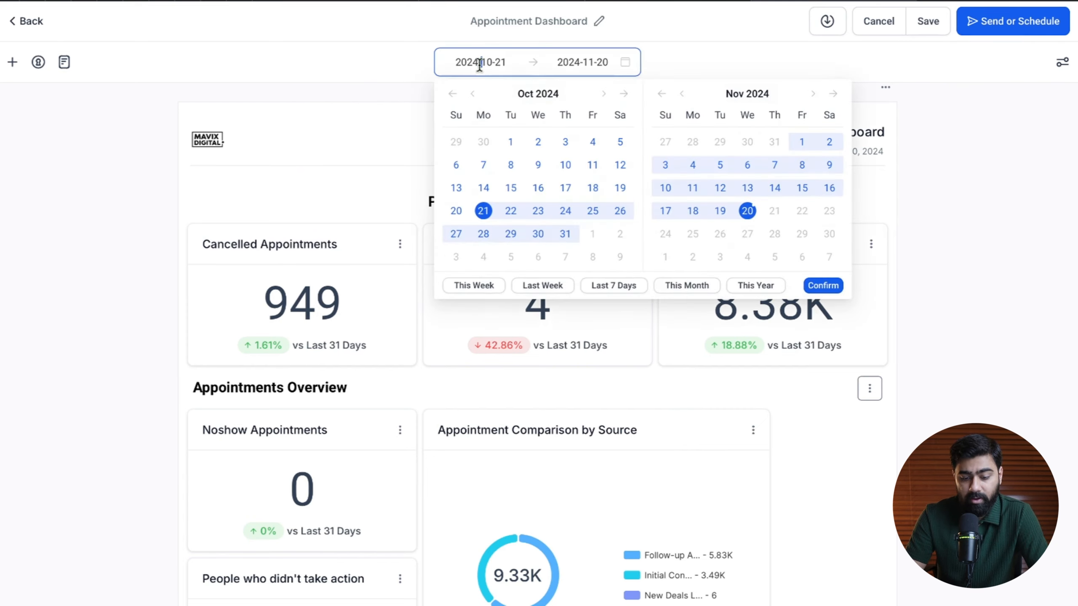
pyautogui.click(606, 286)
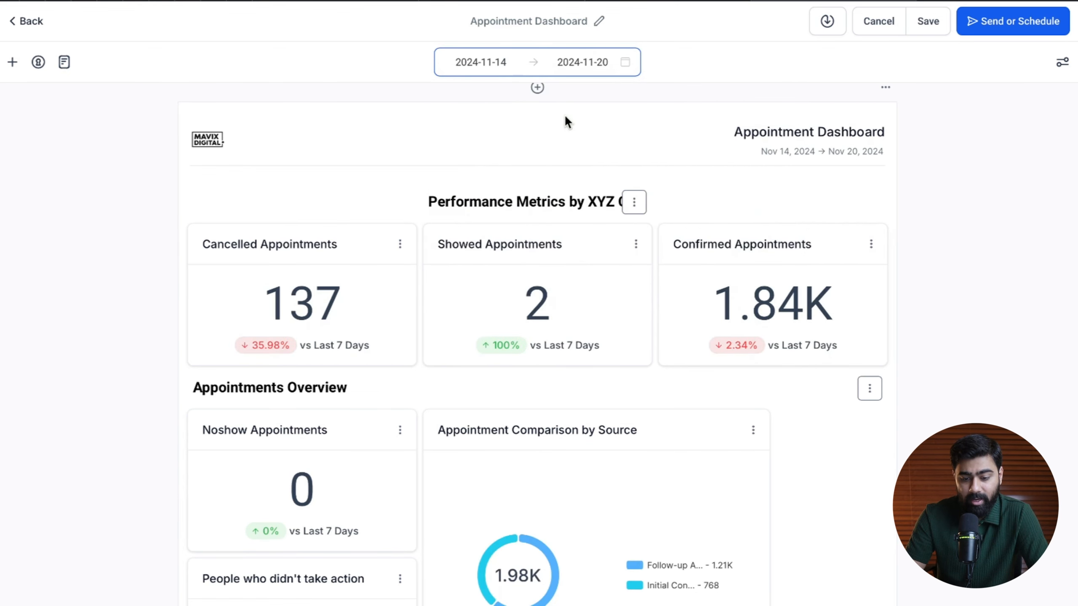
pyautogui.doubleClick(584, 21)
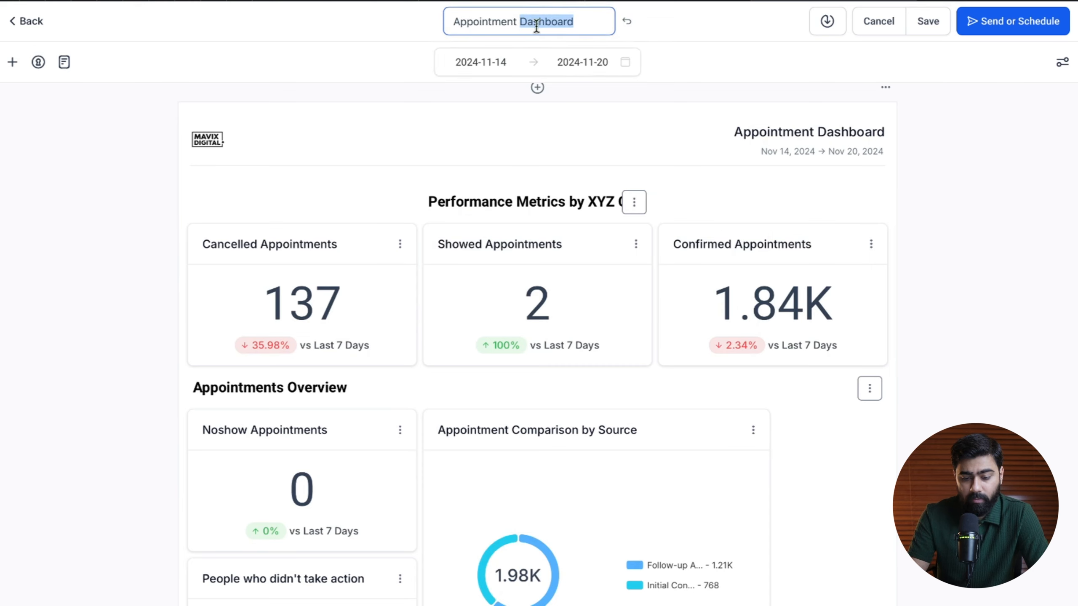
pyautogui.write('C')
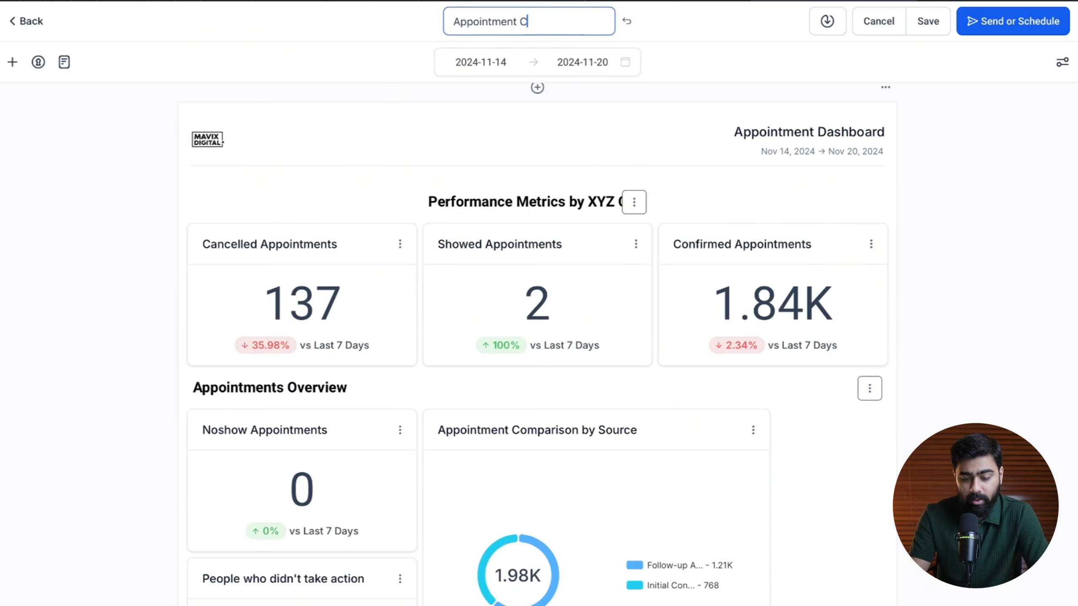
pyautogui.write('Report>Last 7 day')
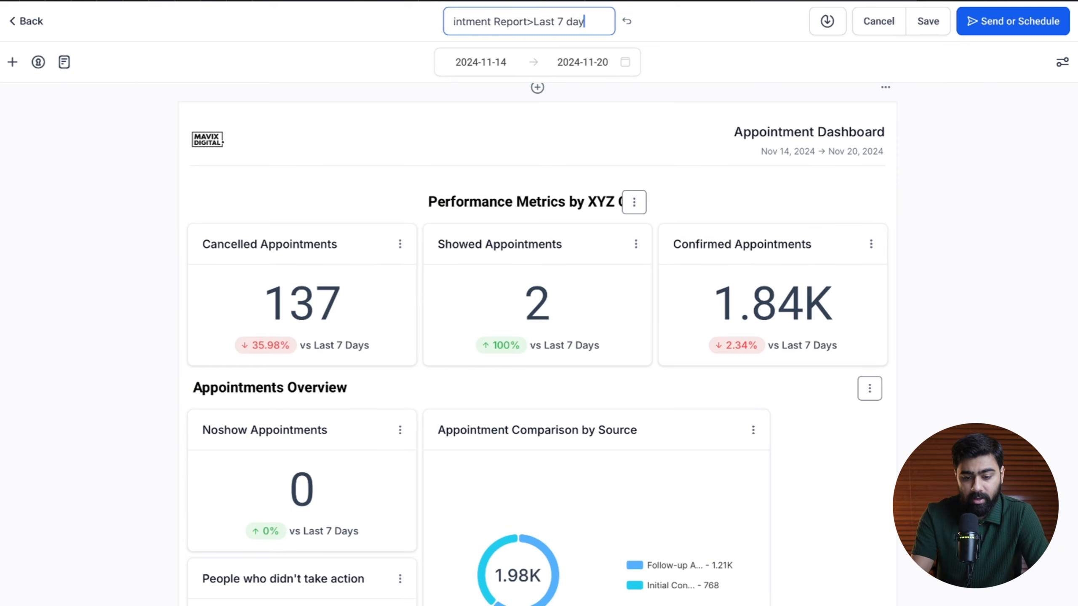
pyautogui.write('s')
pyautogui.click(673, 57)
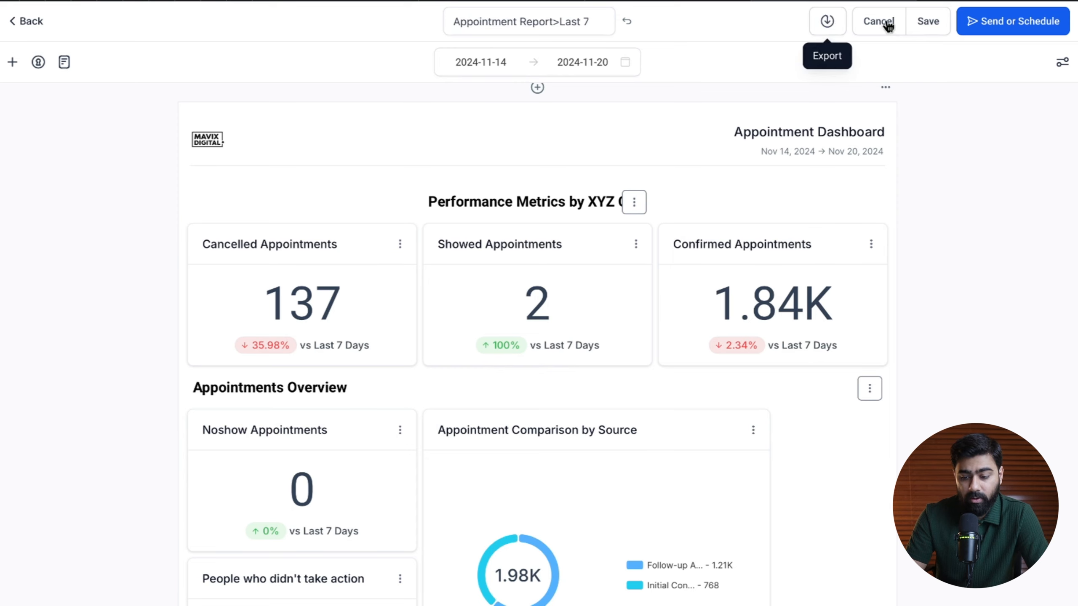
pyautogui.click(928, 23)
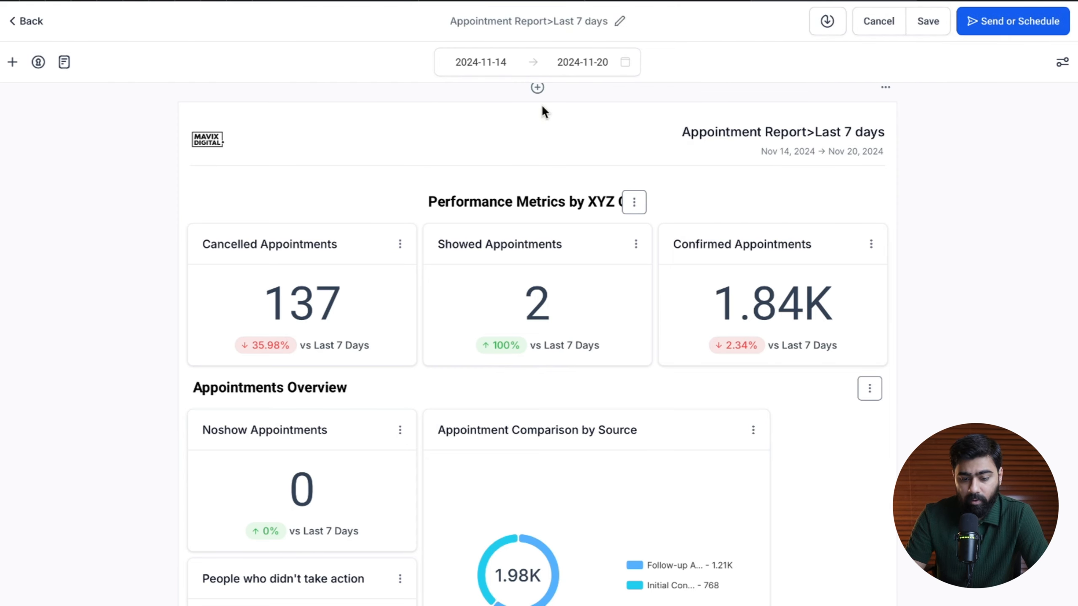
# - Rename the first untitled page of the report as "Appointment Stats"
pyautogui.click(65, 62)
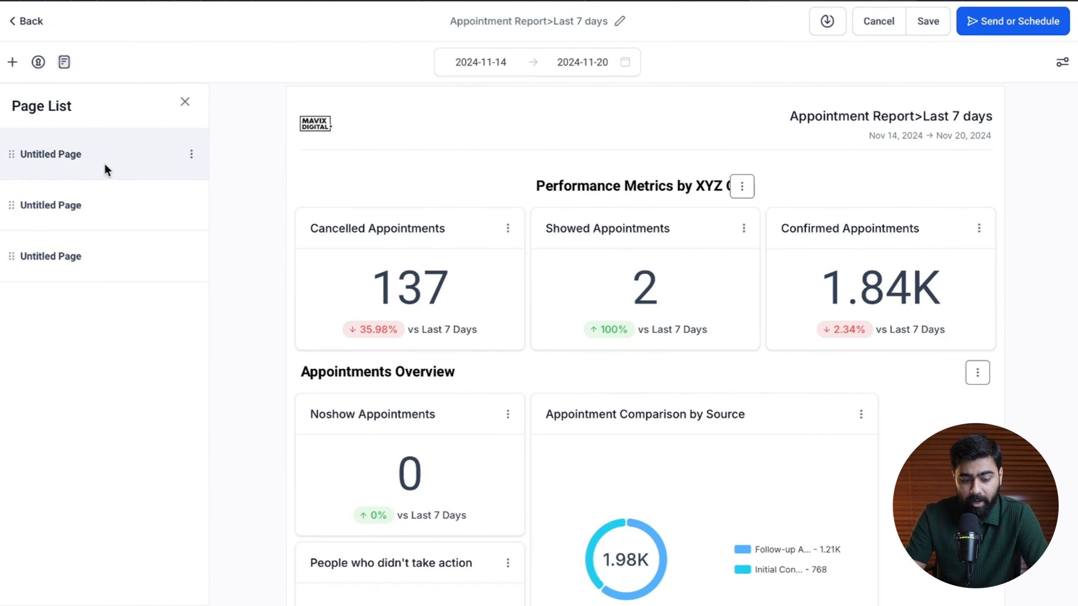
pyautogui.click(193, 156)
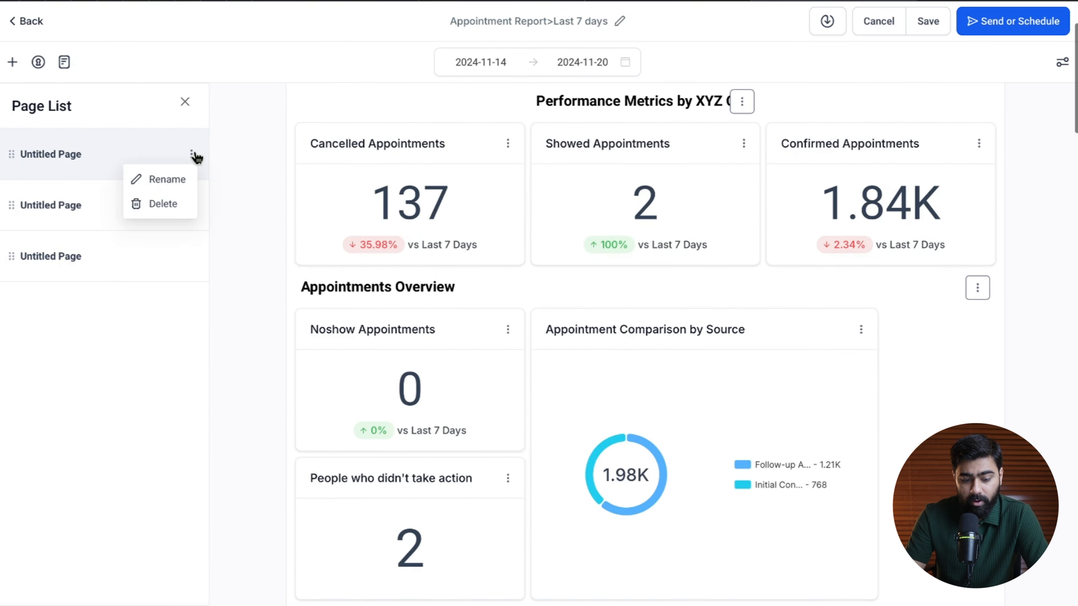
pyautogui.click(172, 178)
pyautogui.tripleClick(120, 161)
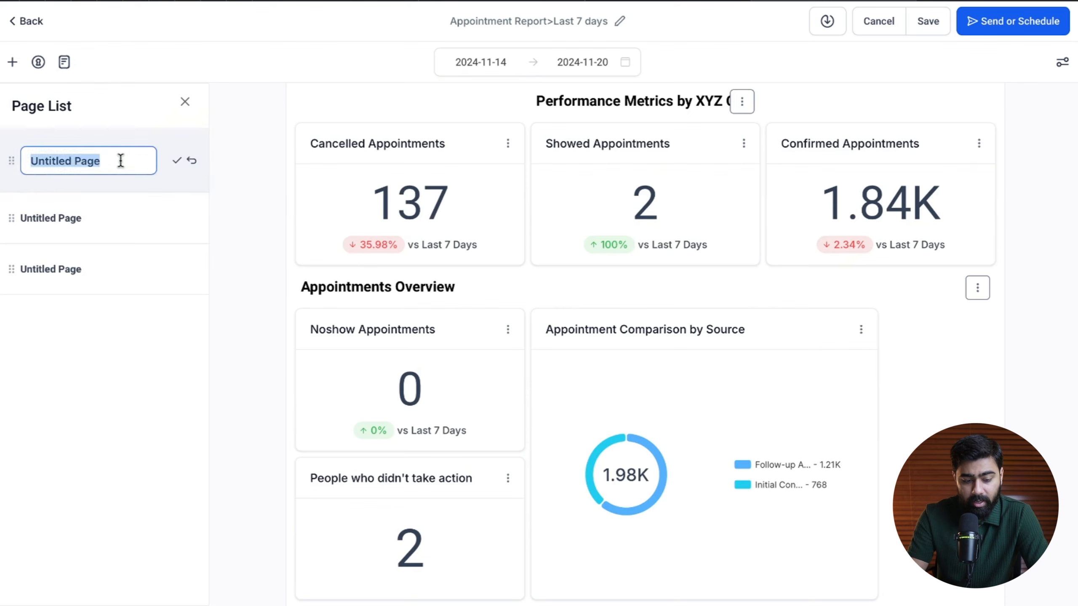
pyautogui.write('Appointment Stats')
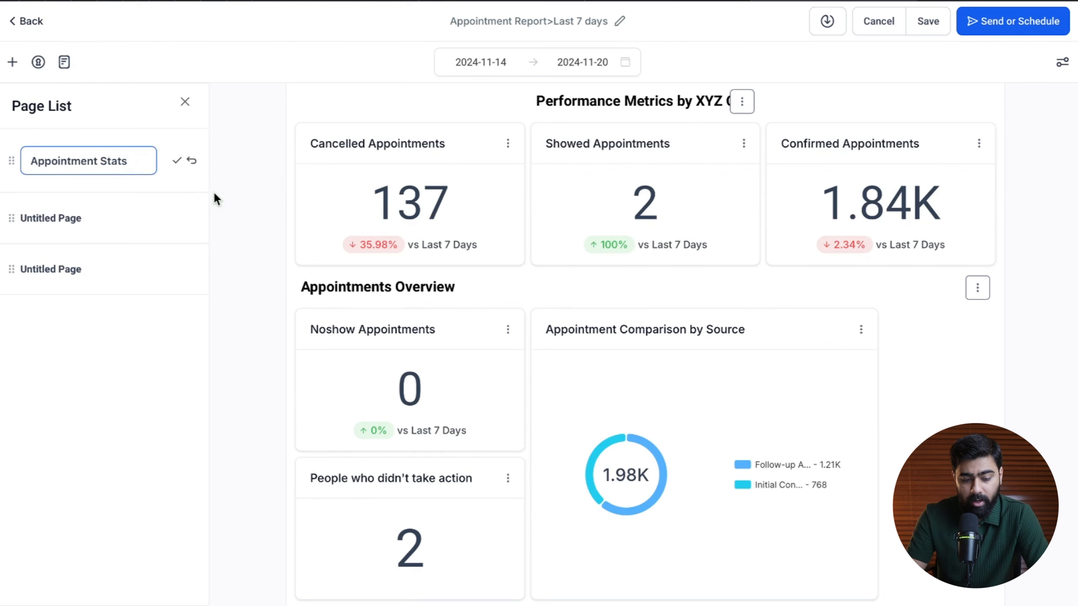
pyautogui.click(176, 161)
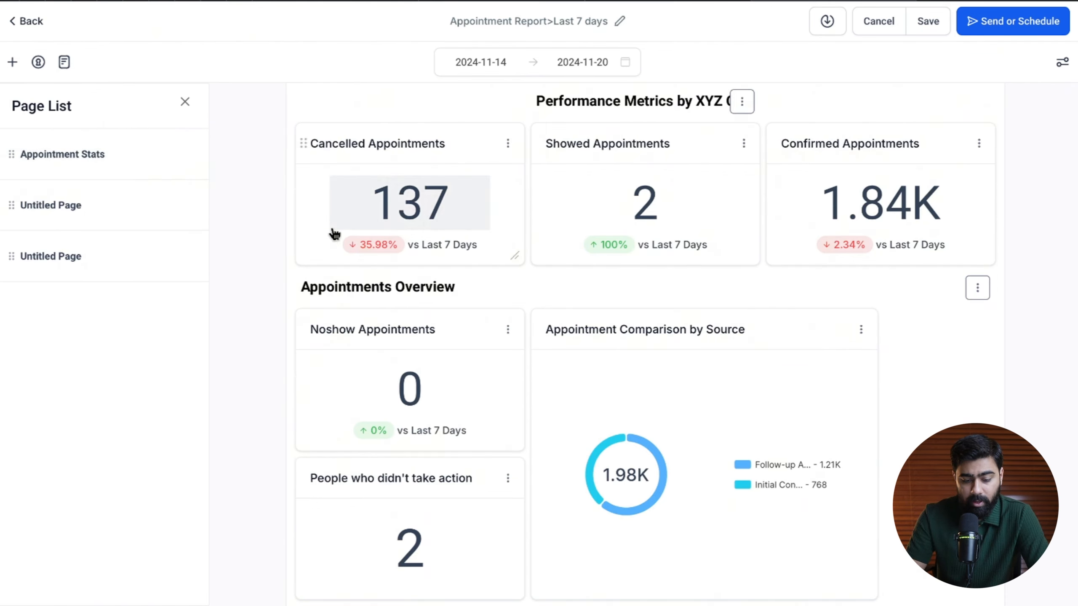
# - Rename the second page of the report as "Breakdown of Appts"
pyautogui.click(193, 206)
pyautogui.click(172, 231)
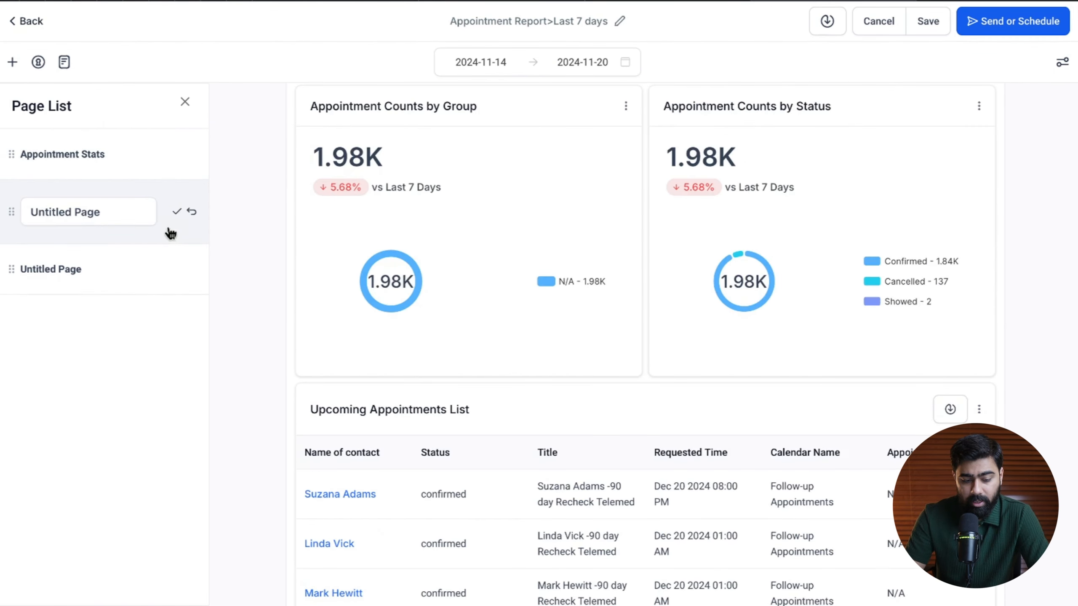
pyautogui.tripleClick(113, 212)
pyautogui.write('A')
pyautogui.press('BackSpace')
pyautogui.write('Breakdown of ')
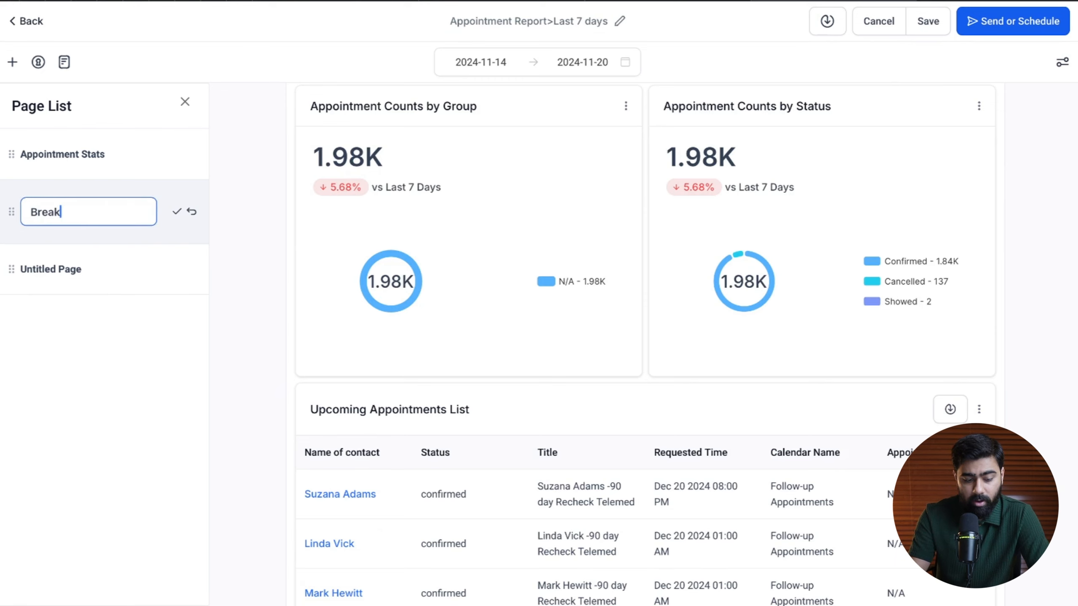
pyautogui.write('Appts')
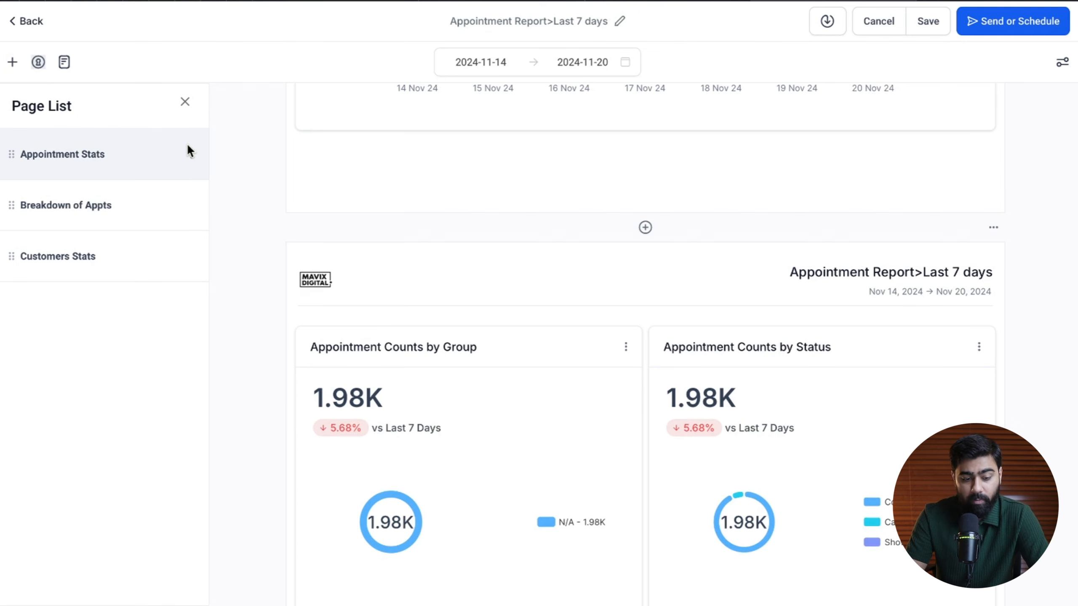
# - Save the report's permissions with Private Report enabled and start sending or scheduling the report
pyautogui.click(39, 63)
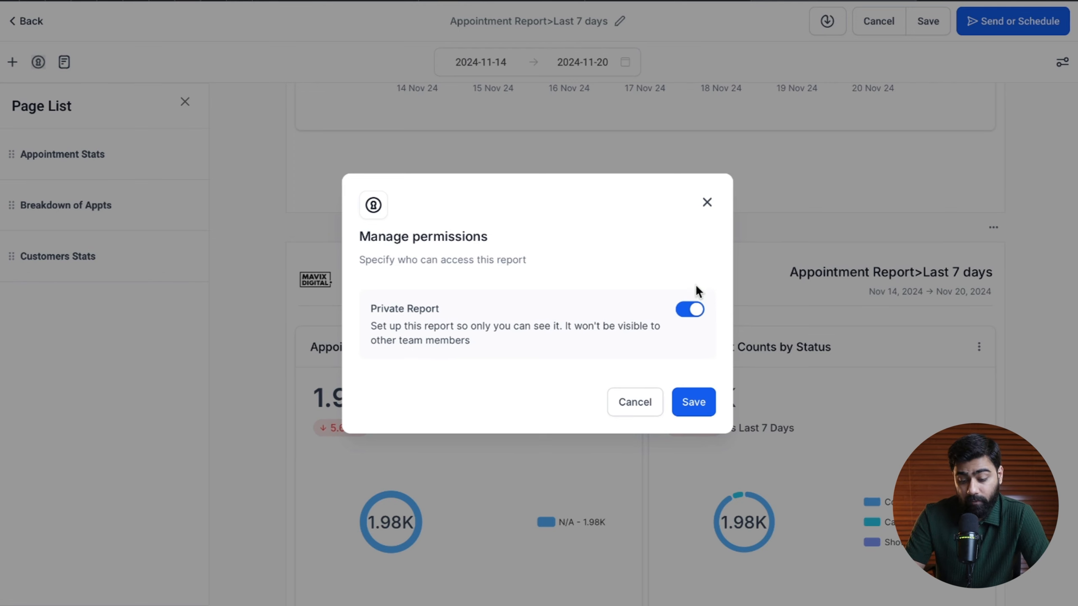
pyautogui.click(699, 406)
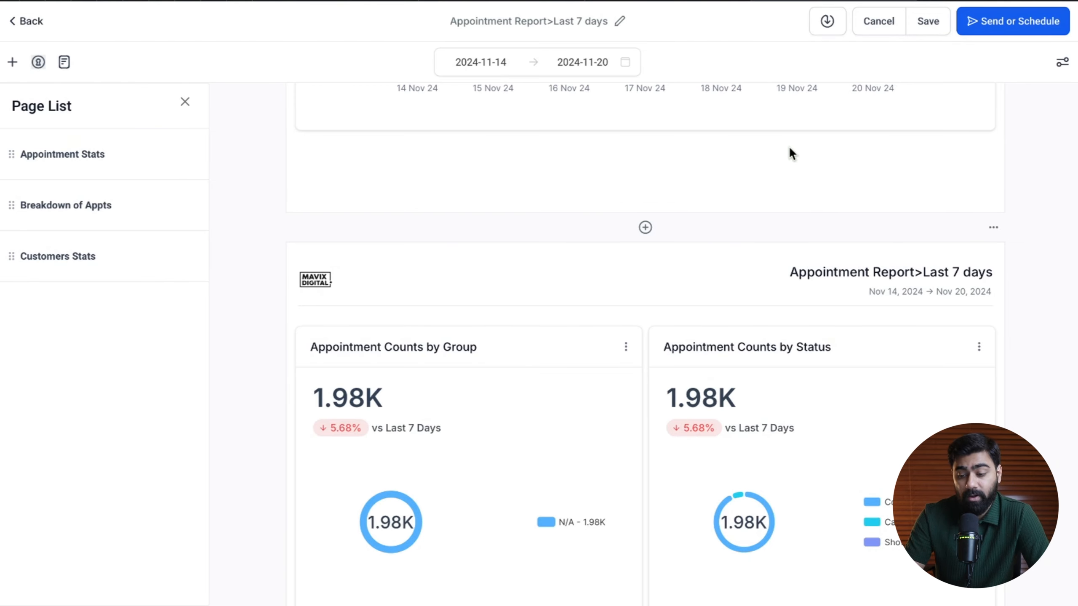
pyautogui.click(995, 28)
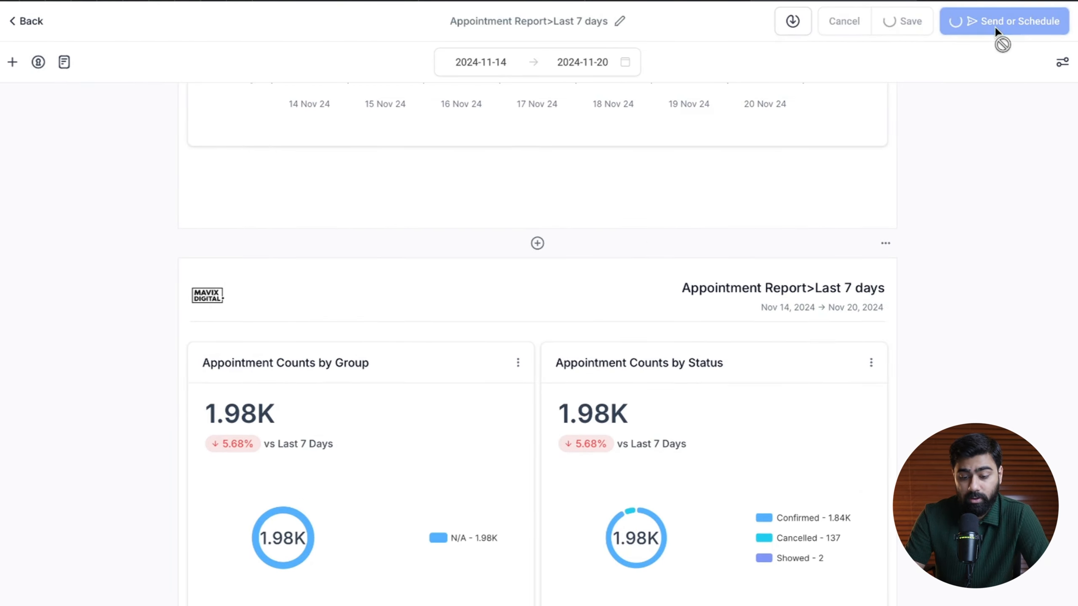